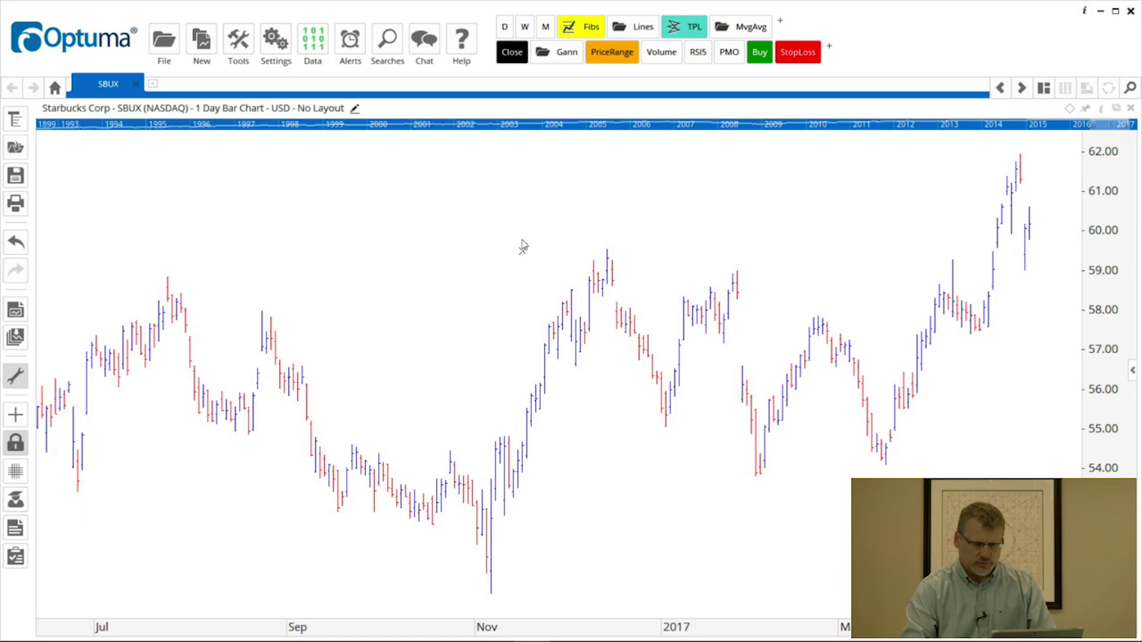
Add the preset MAs moving average set to the Starbucks daily bar chart.
left_click(737, 30)
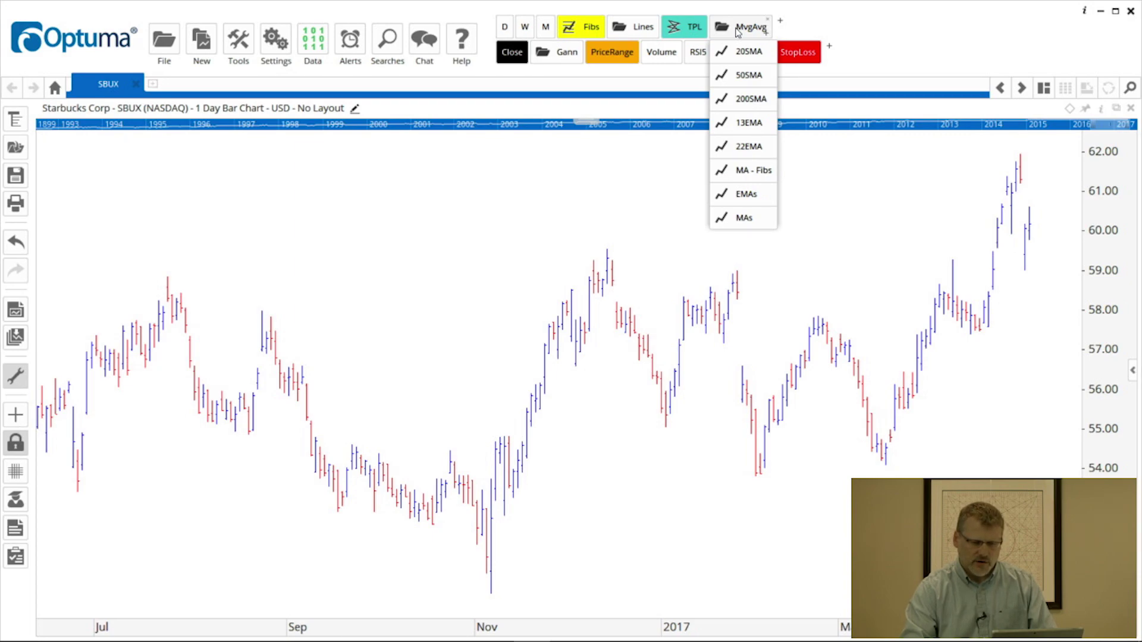
left_click(731, 240)
left_click(740, 31)
left_click(740, 219)
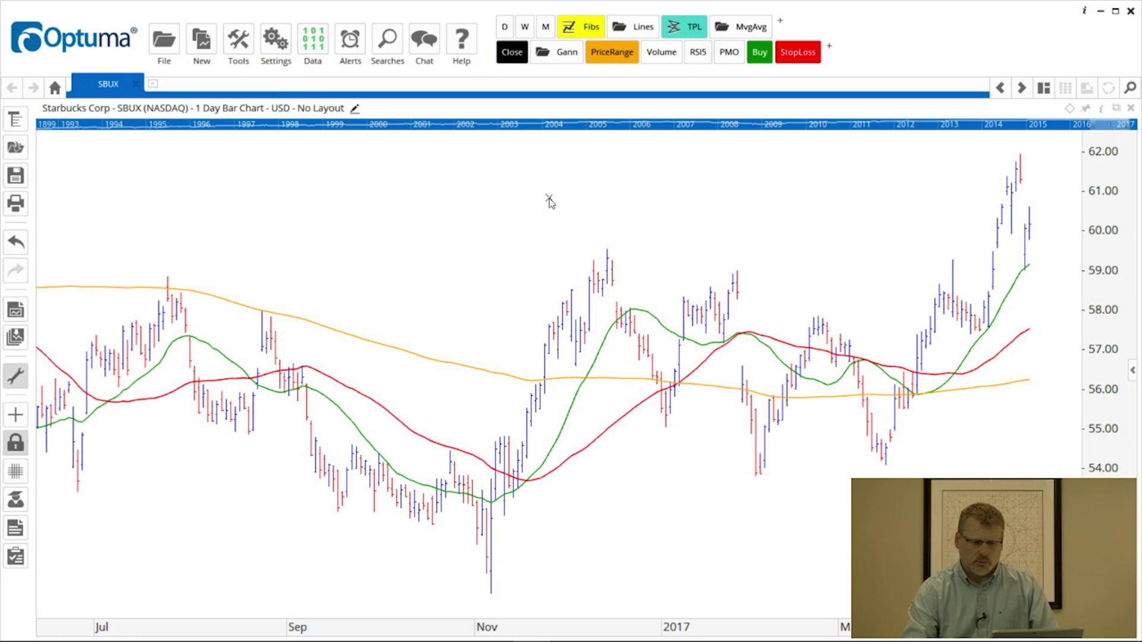
Set the price bars' colour scheme to Single Colour and the number of blank bars to 5.
left_click(577, 343)
left_click(595, 339)
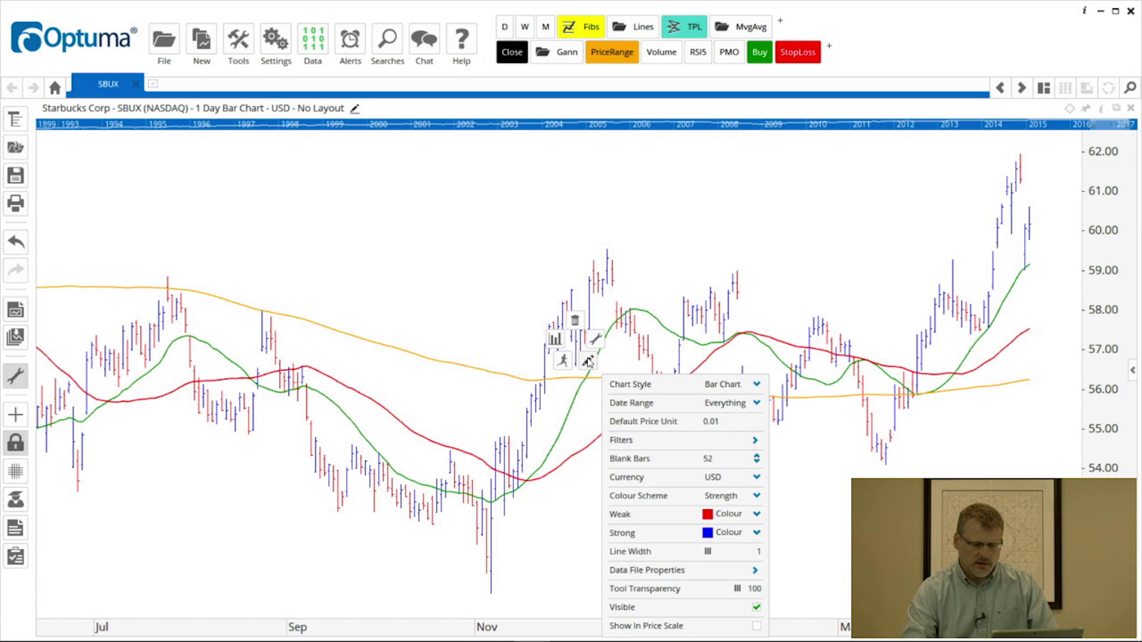
left_click(757, 498)
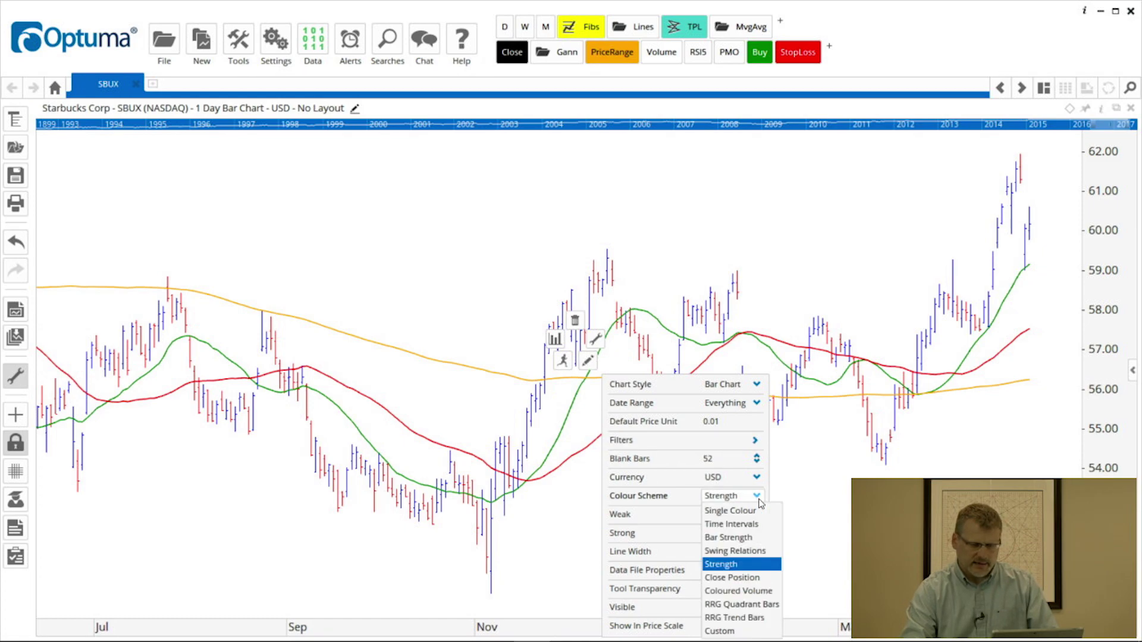
left_click(735, 513)
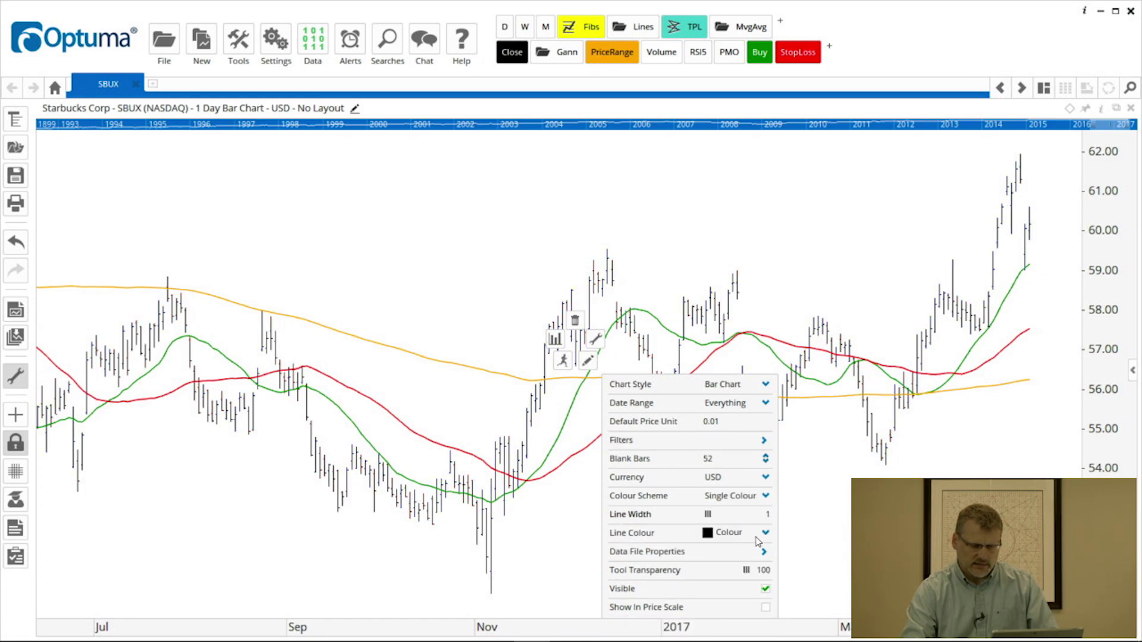
double_click(733, 458)
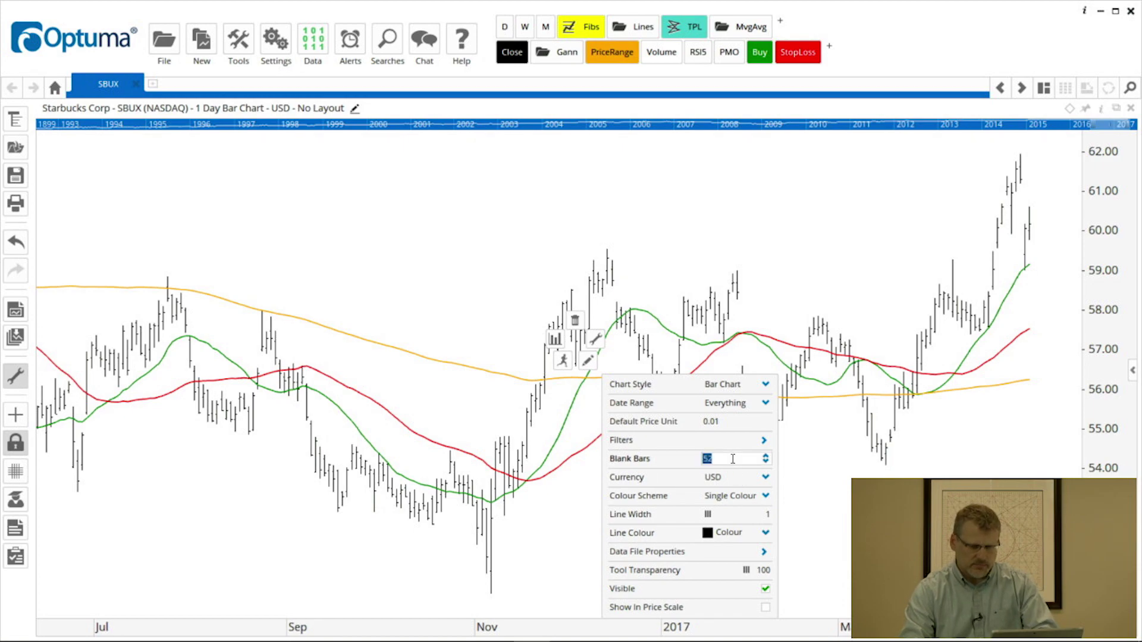
type("5")
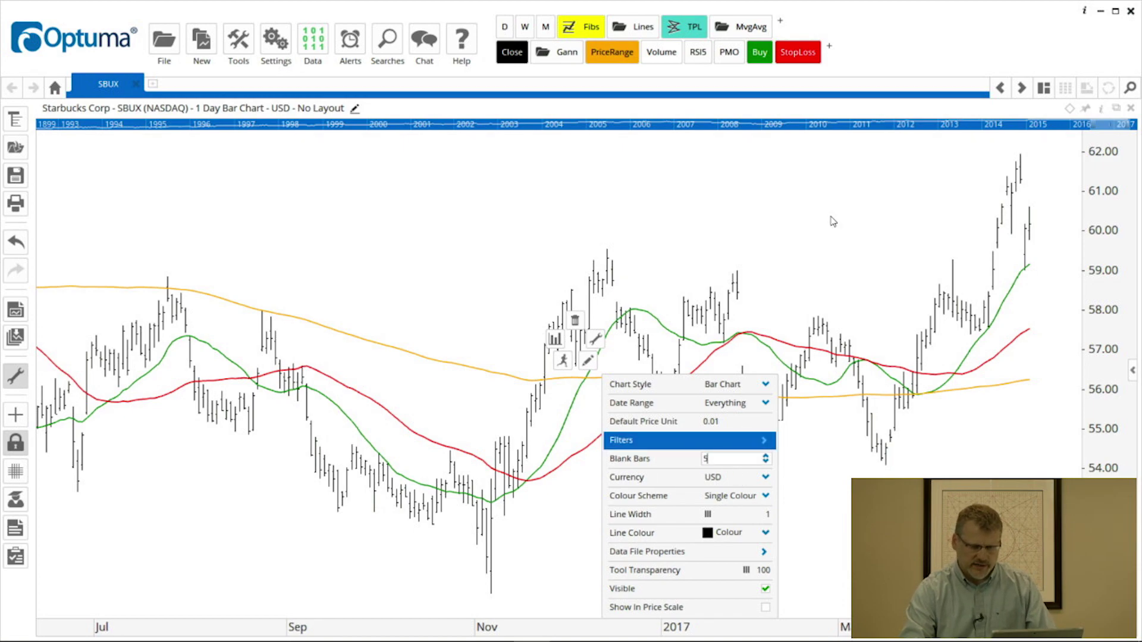
left_click(831, 218)
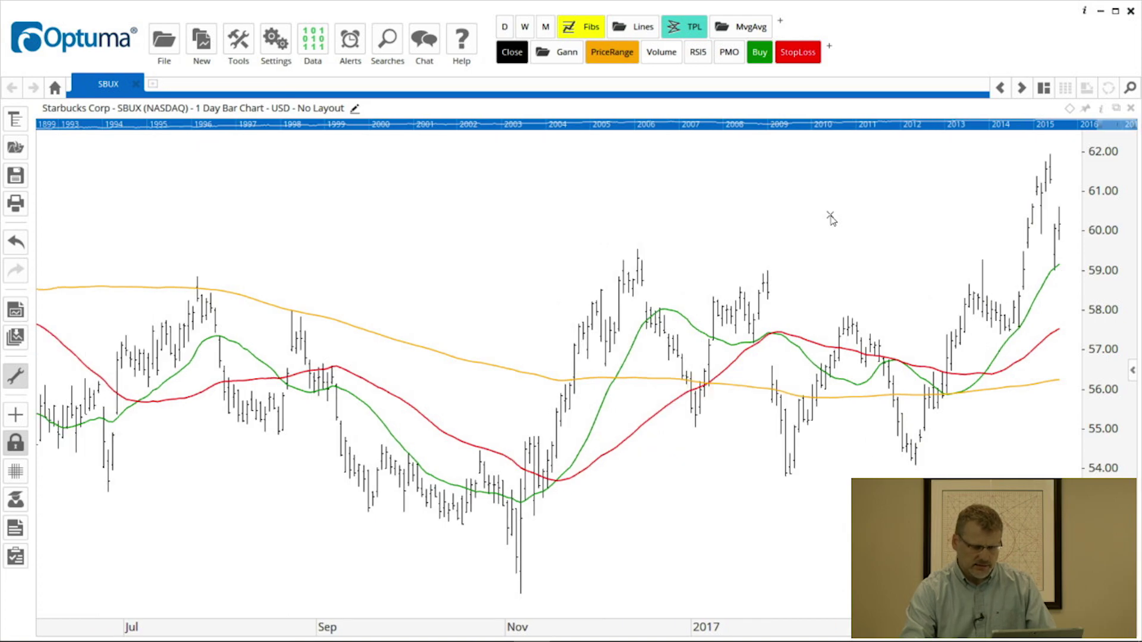
Add the preset RSI5 indicator in its own pane below the Starbucks price chart.
scroll(831, 218, "down", 5)
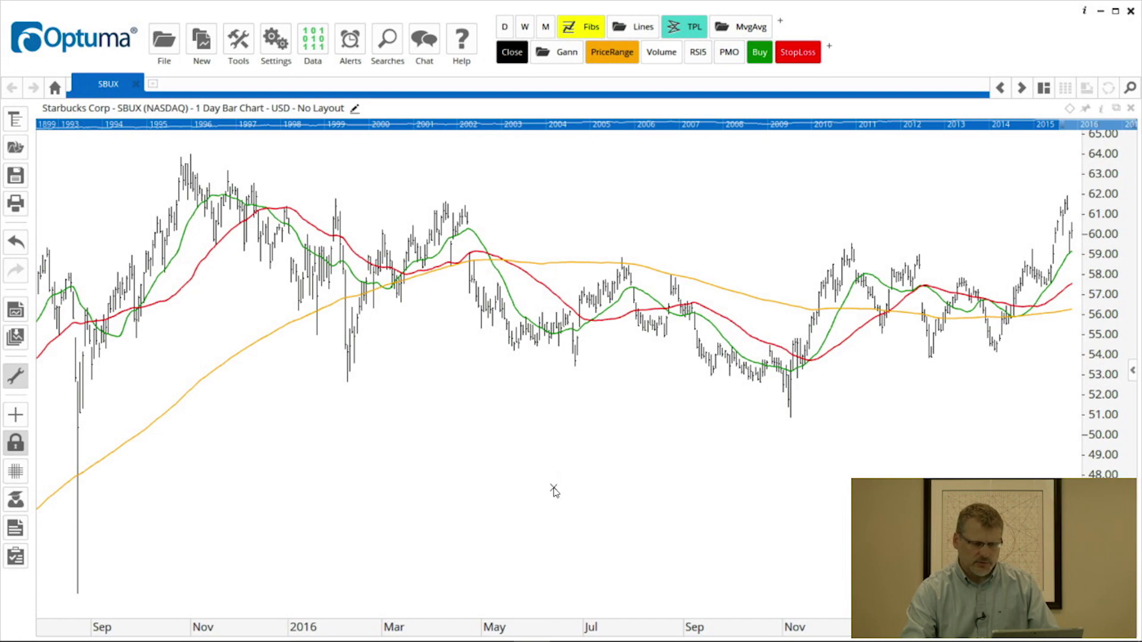
left_click(699, 56)
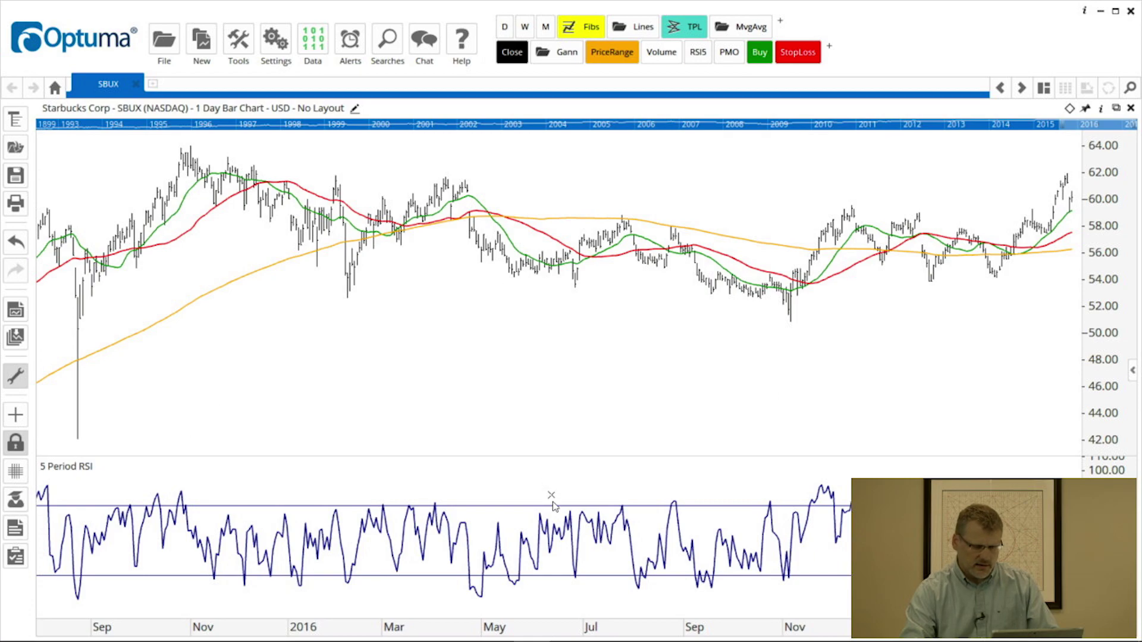
left_click(576, 544)
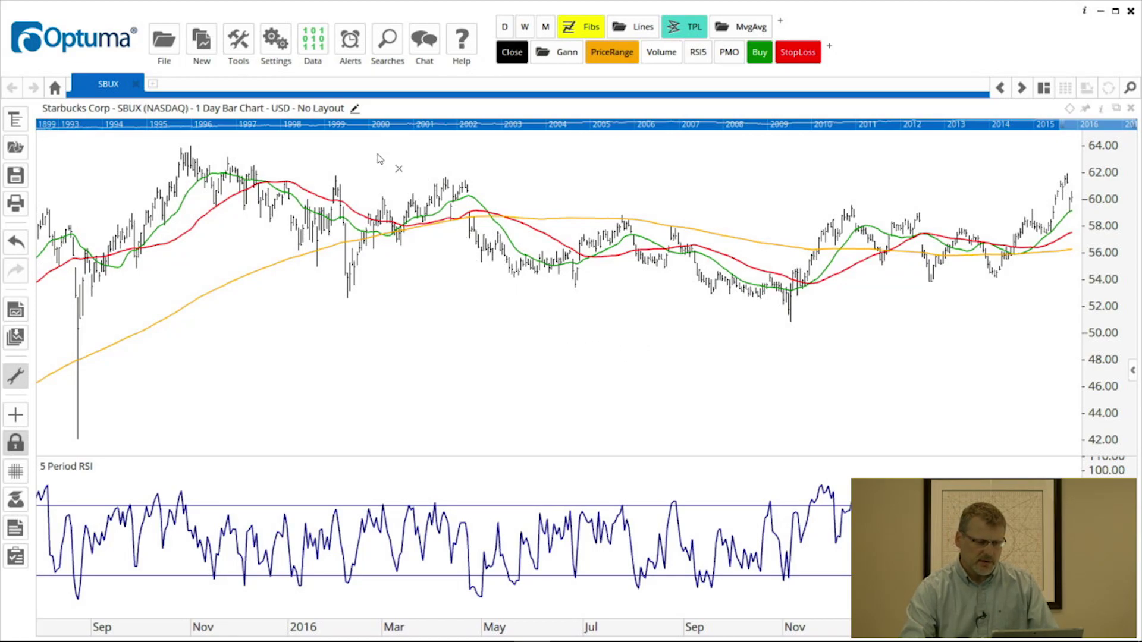
Save the Starbucks chart's setup as a new layout named Daily.
left_click(320, 110)
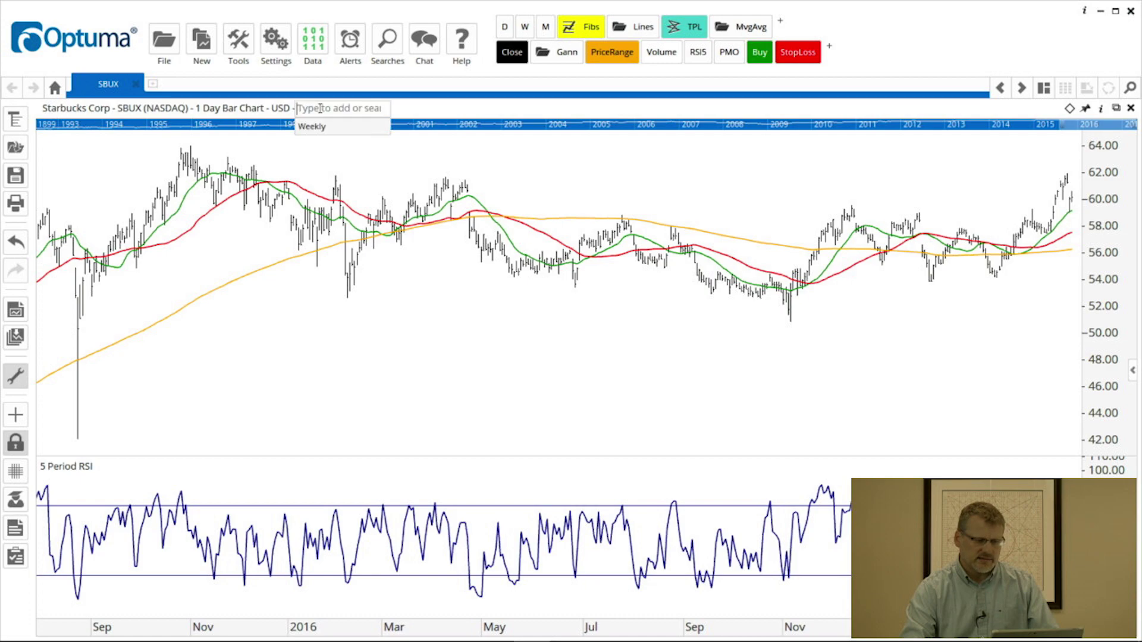
type("Daily")
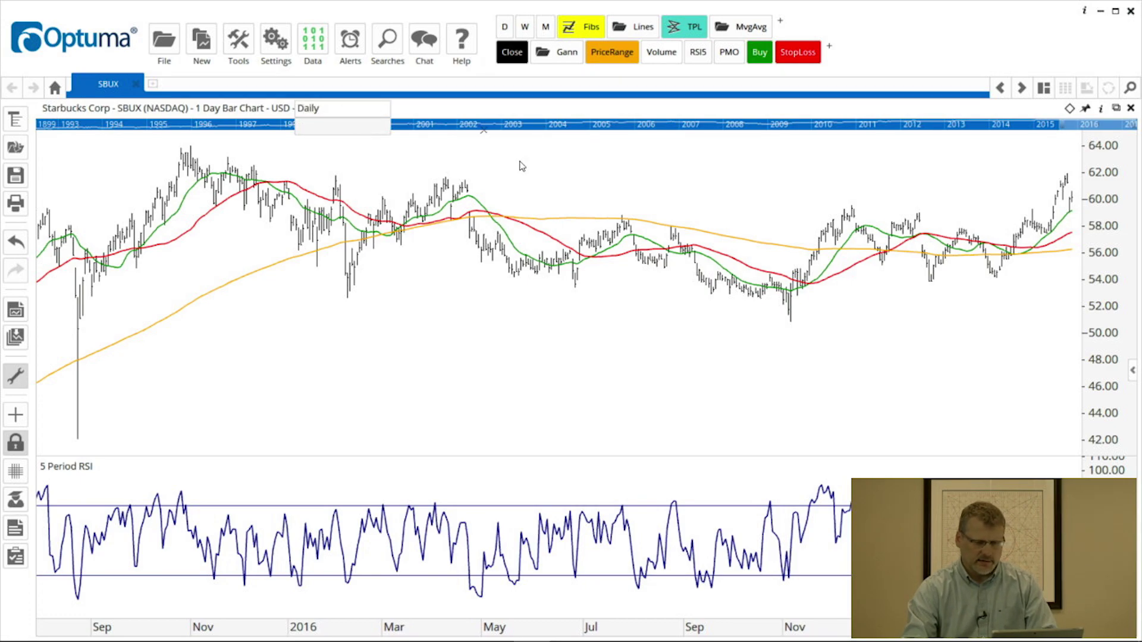
key("Return")
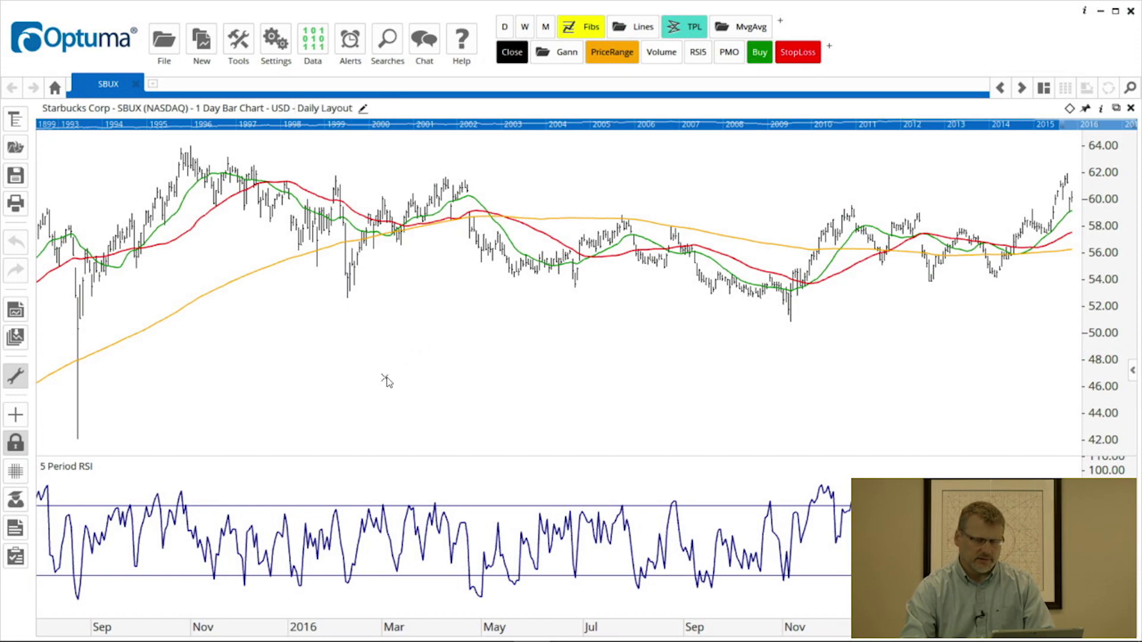
Open a chart of BAC on a new page and apply the Daily layout to it.
left_click(153, 84)
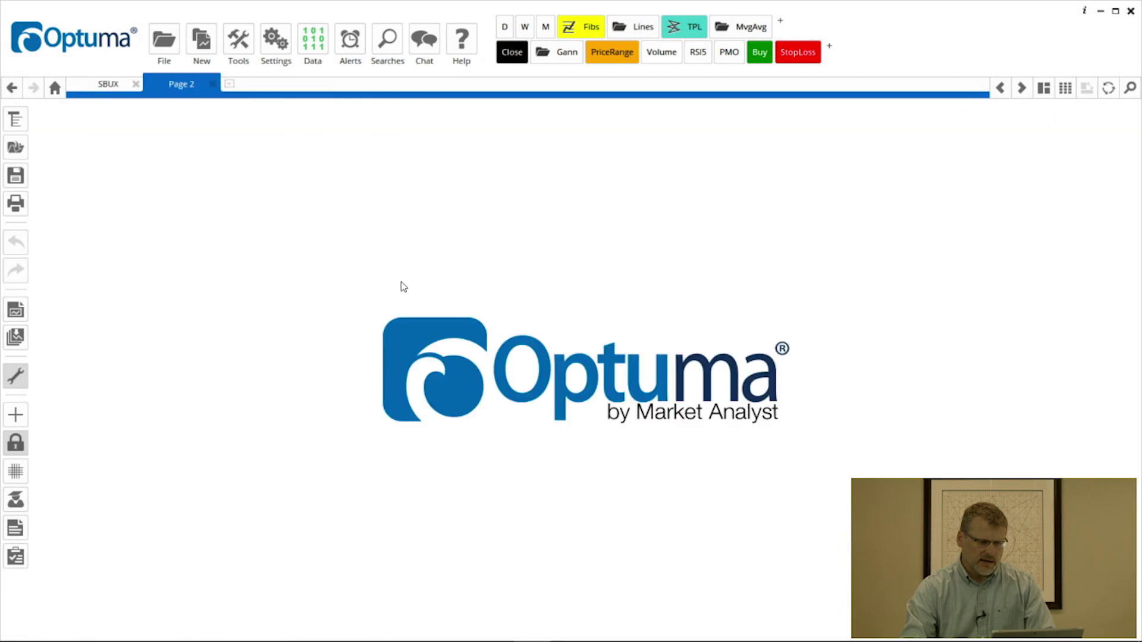
type("bac")
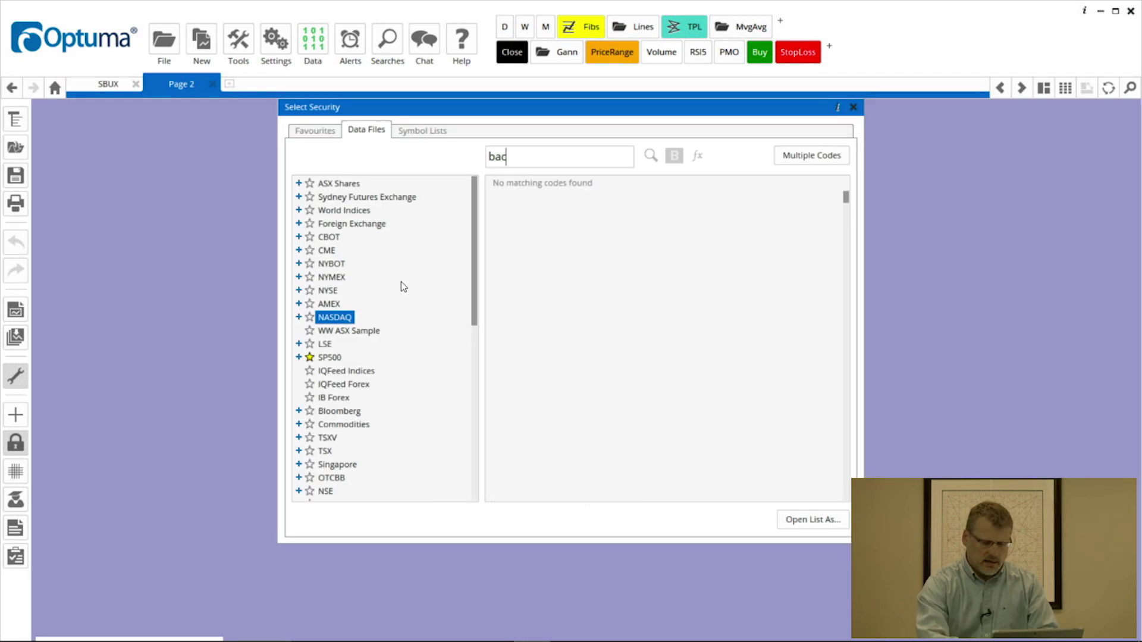
key("Return")
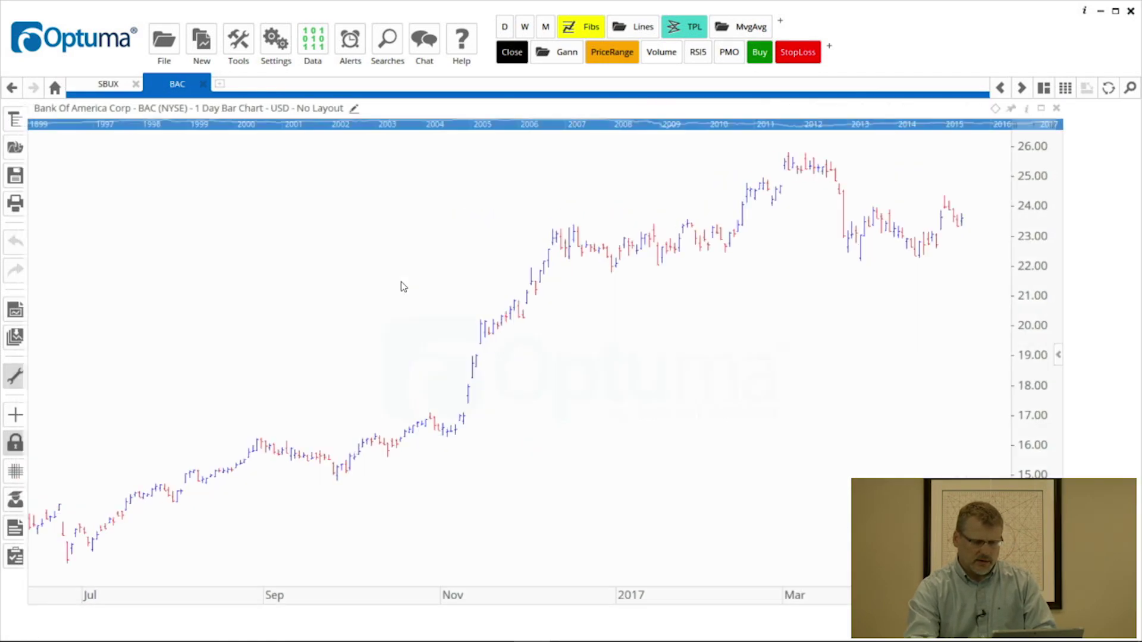
left_click(334, 108)
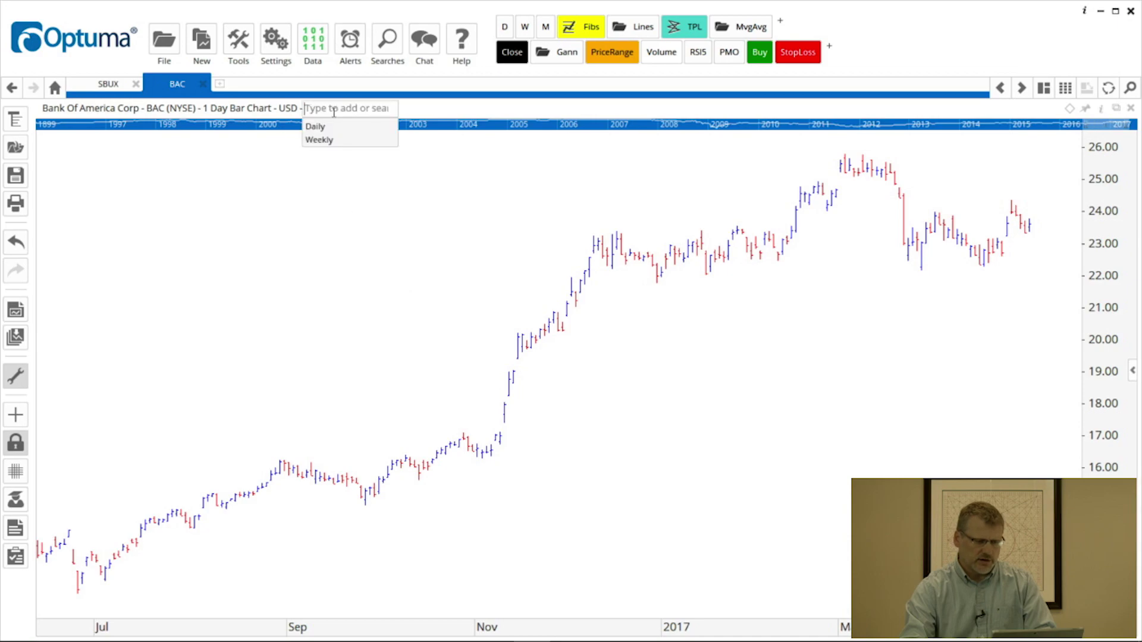
left_click(316, 127)
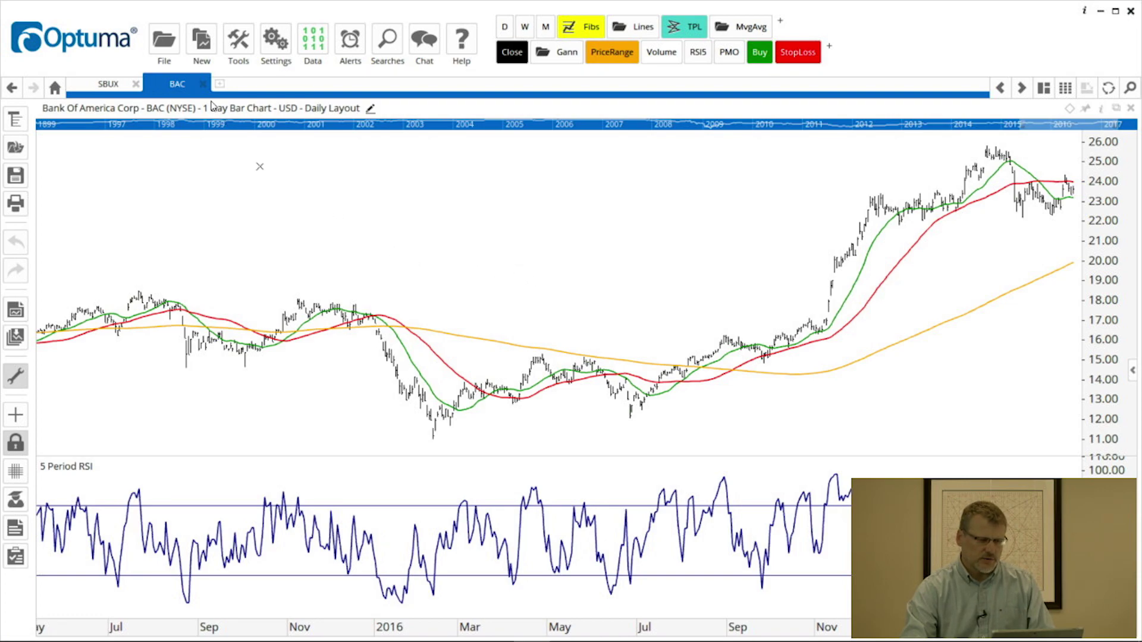
Open the SPDR Sectors symbol list and chart all its codes with the Daily layout.
left_click(164, 41)
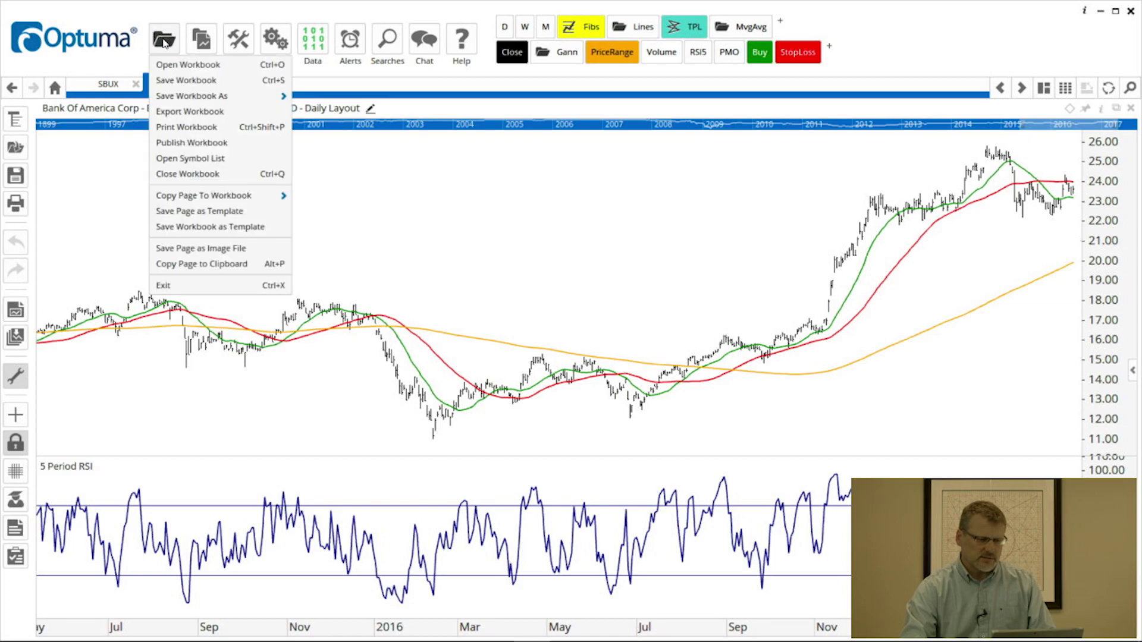
left_click(182, 159)
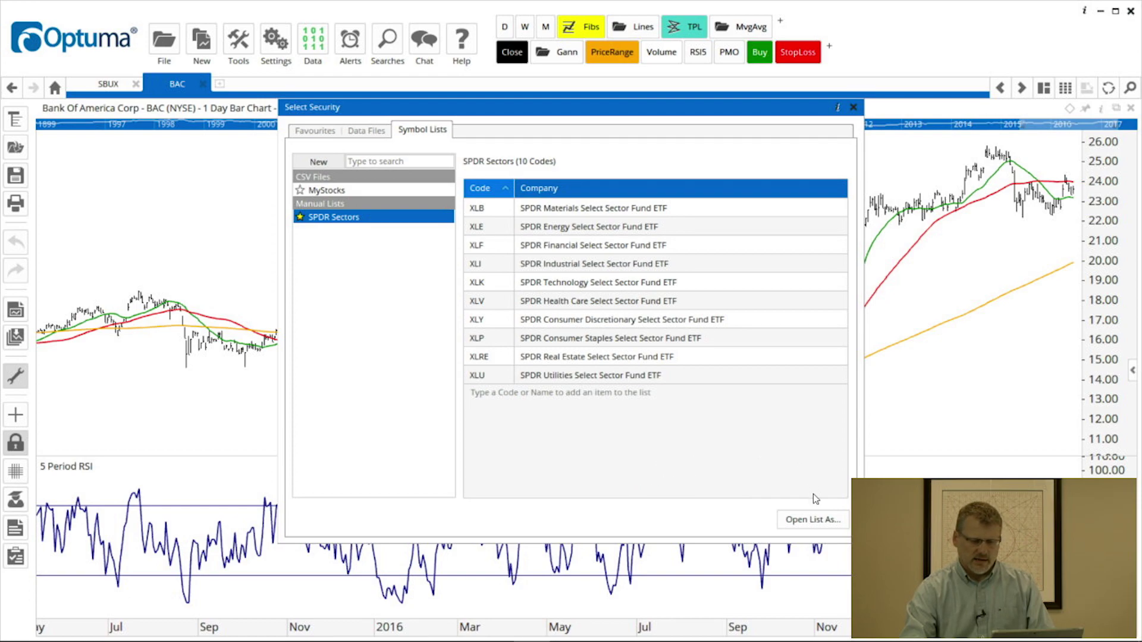
left_click(815, 521)
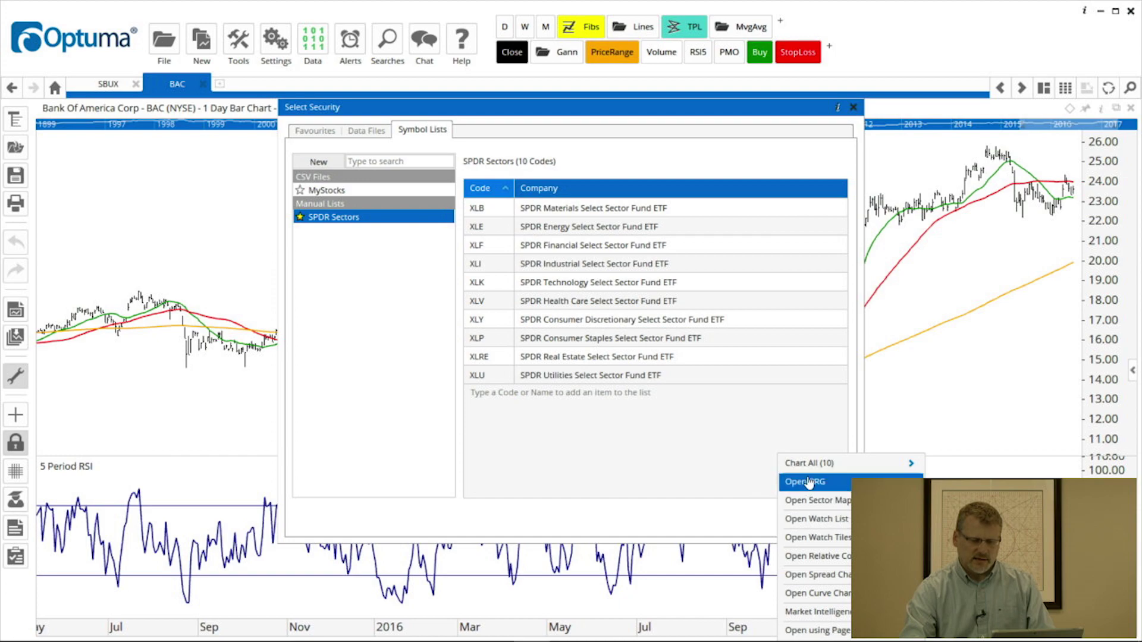
mouse_move(815, 470)
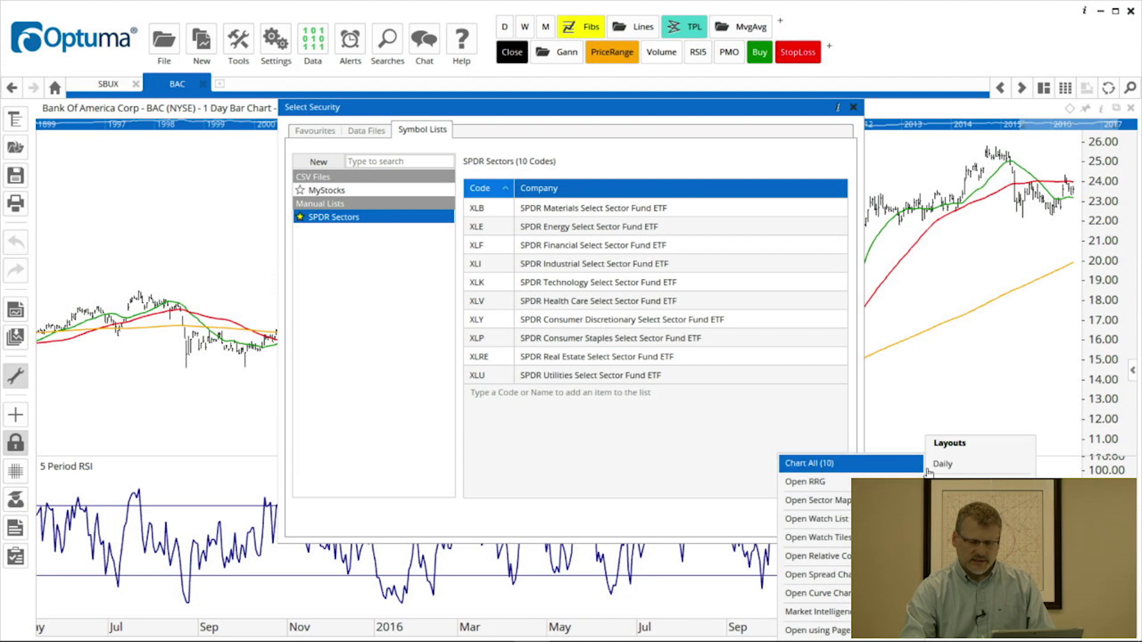
left_click(971, 473)
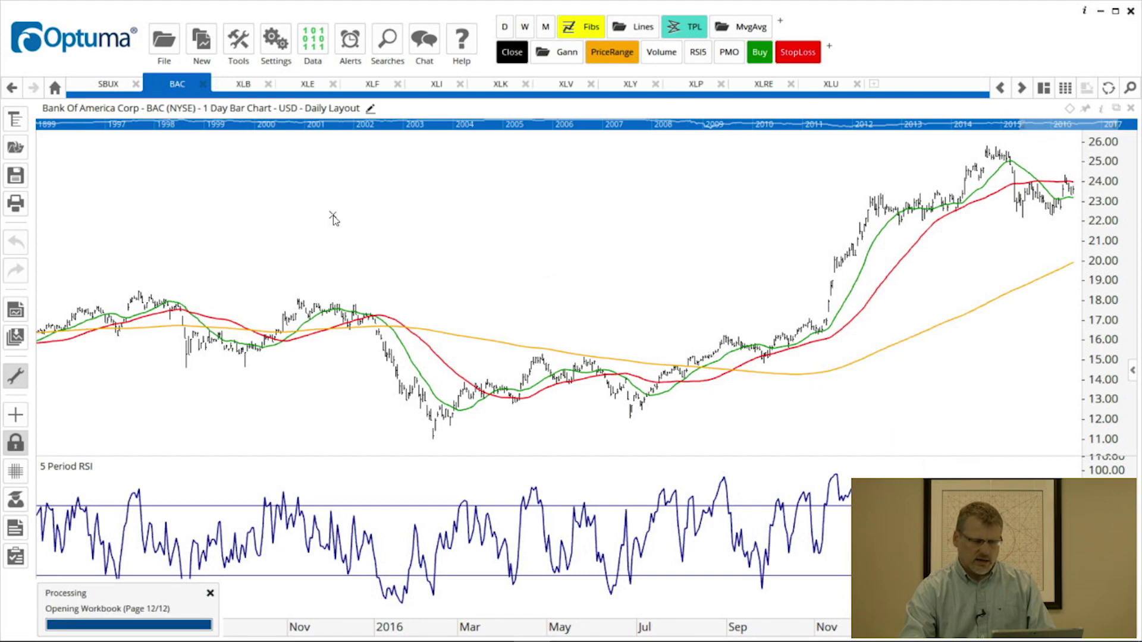
Look through the sector charts XLB, XLE, XLF, XLI, XLK and XLV with the Daily layout applied.
left_click(241, 86)
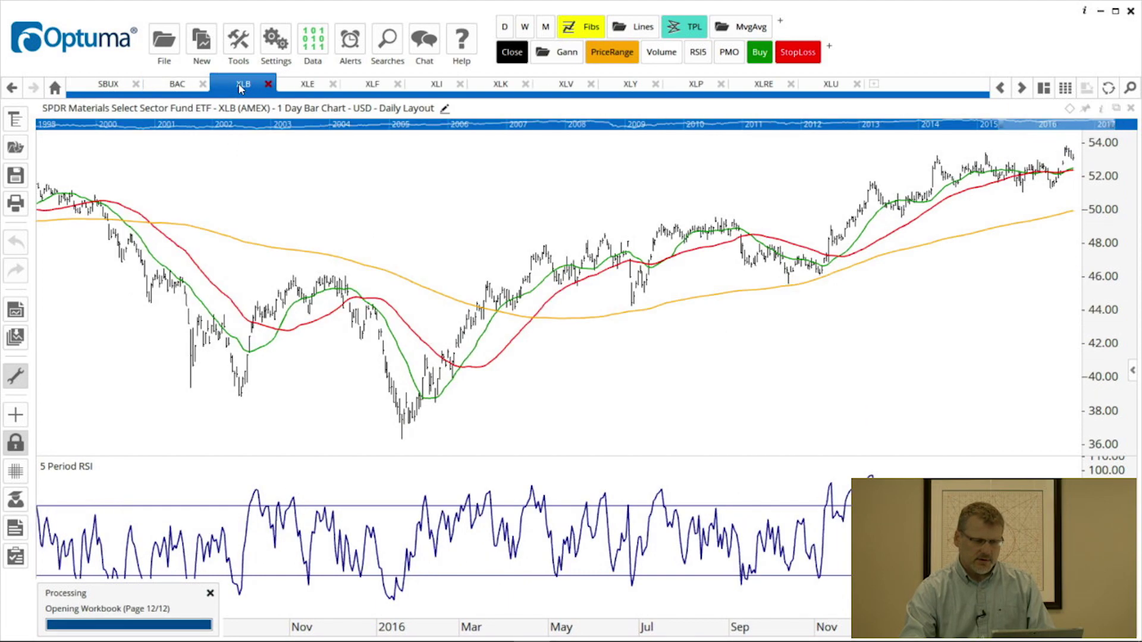
left_click(299, 86)
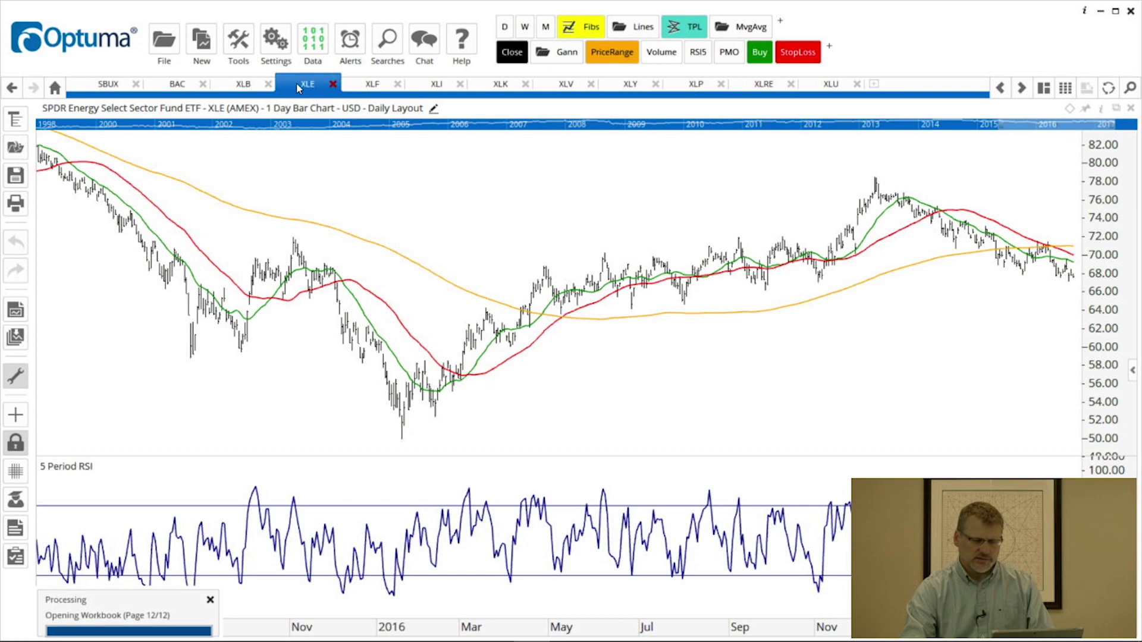
left_click(370, 87)
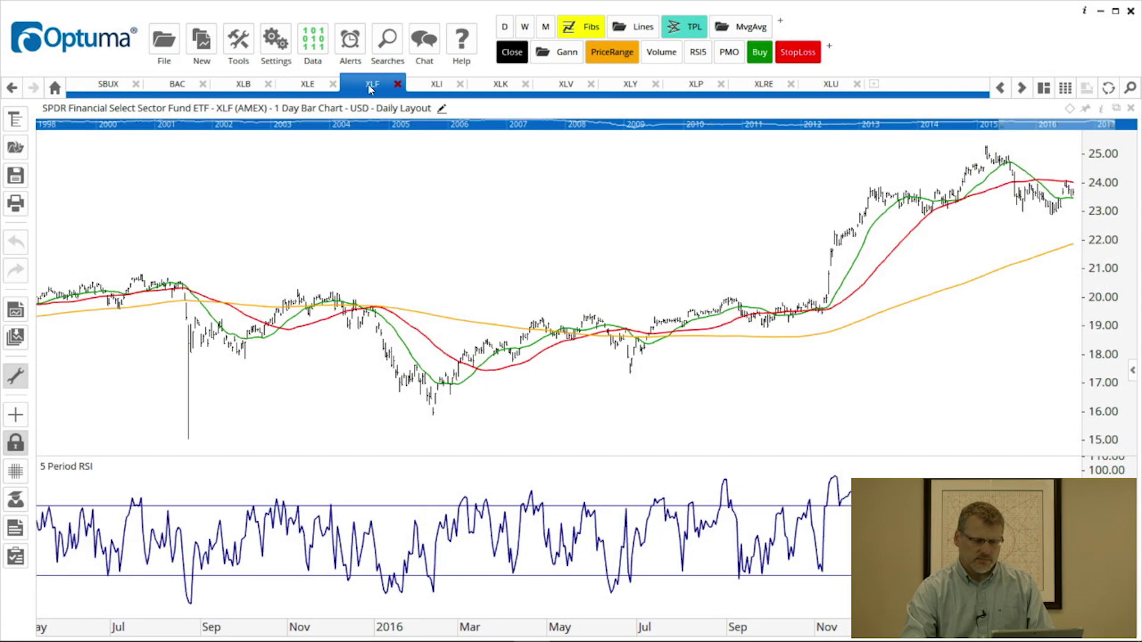
left_click(421, 88)
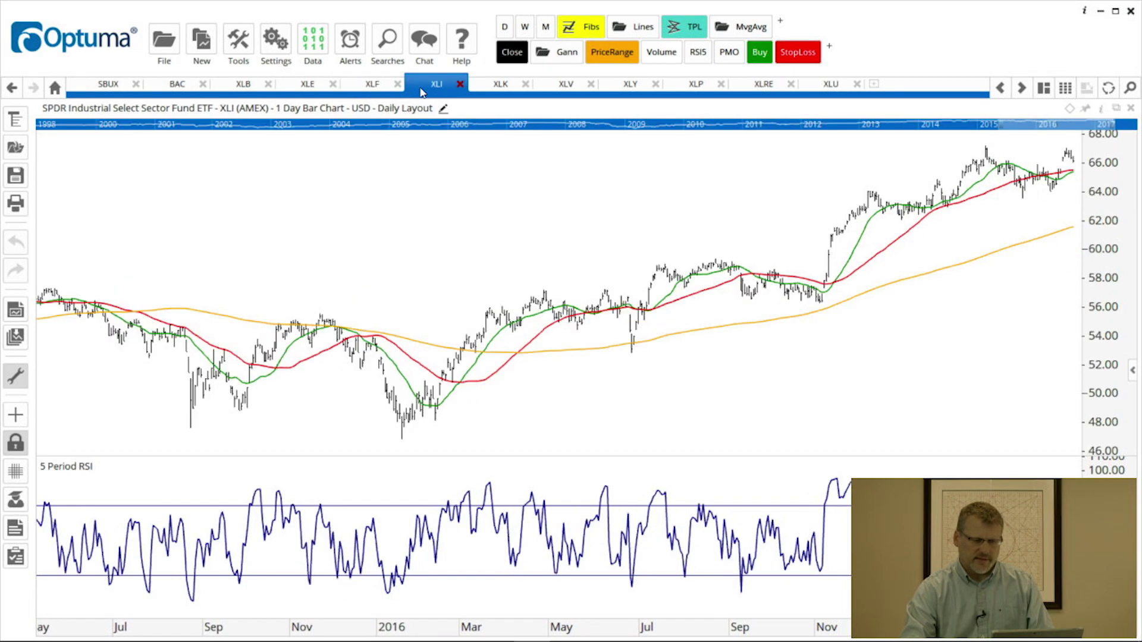
left_click(493, 87)
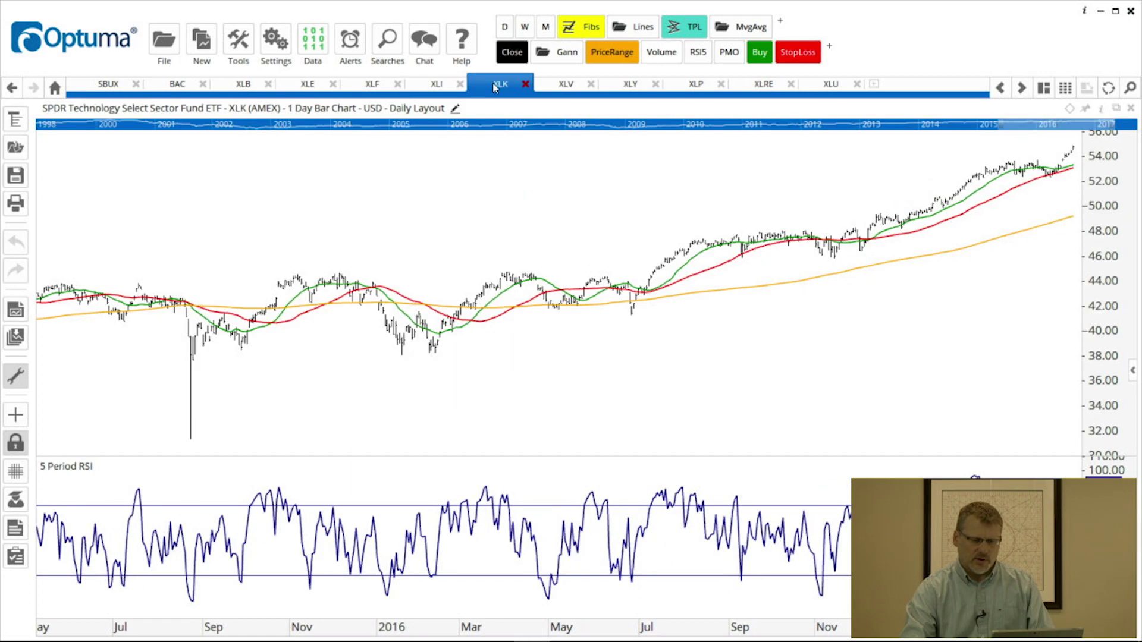
left_click(564, 88)
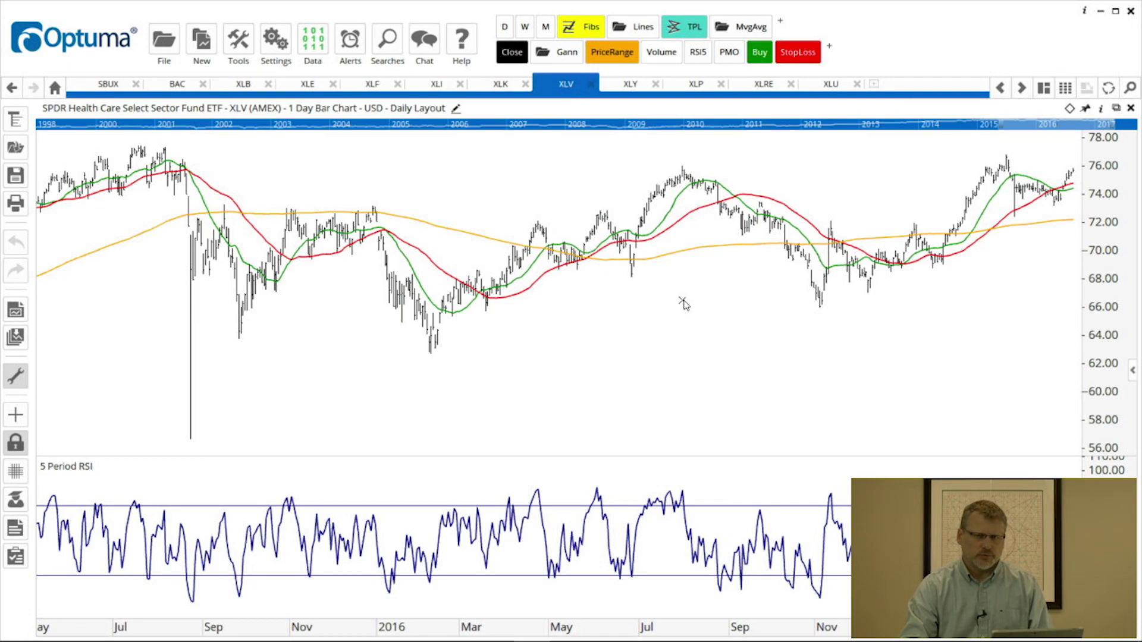
Draw a Trend Line on the XLY chart from the February 2016 low near 68.5 to about 85 at the latest bar.
left_click(630, 89)
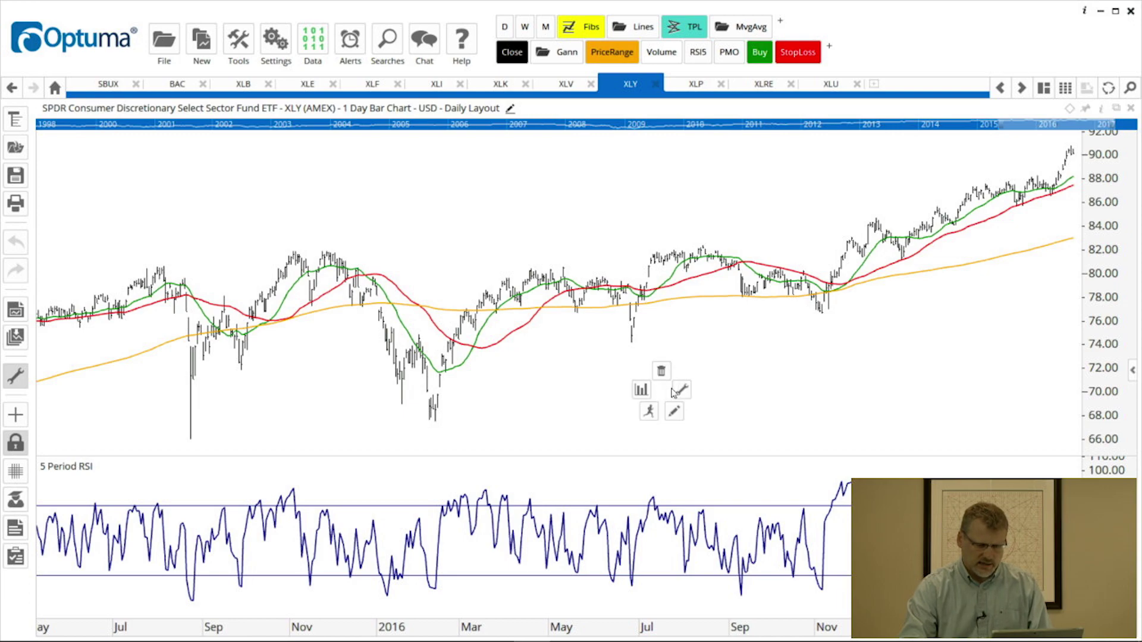
left_click(681, 391)
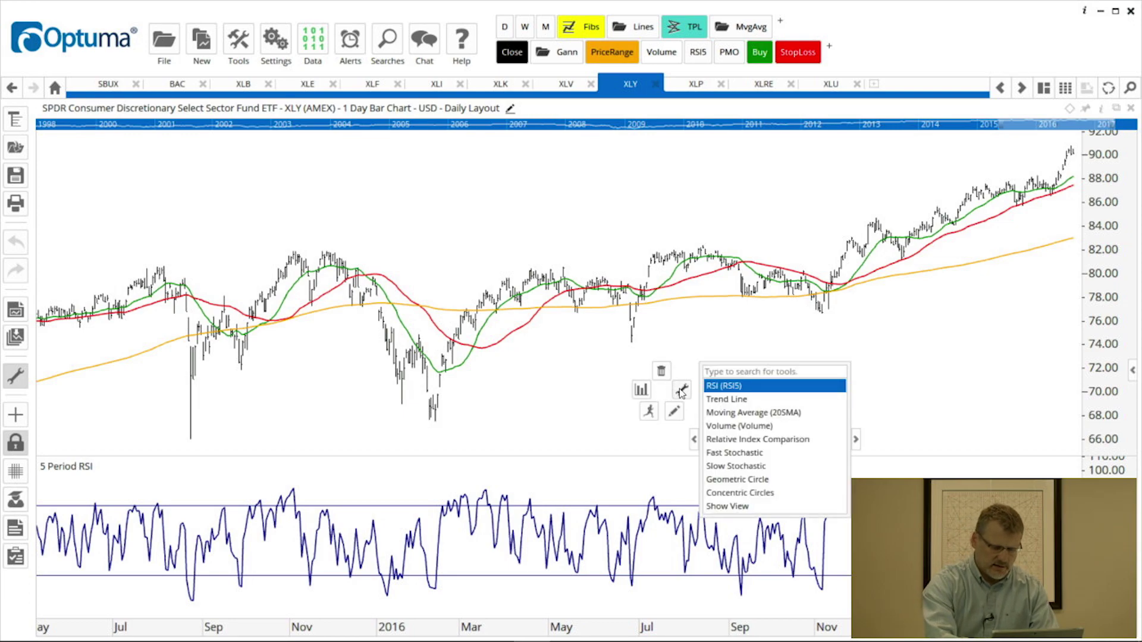
type("trend li")
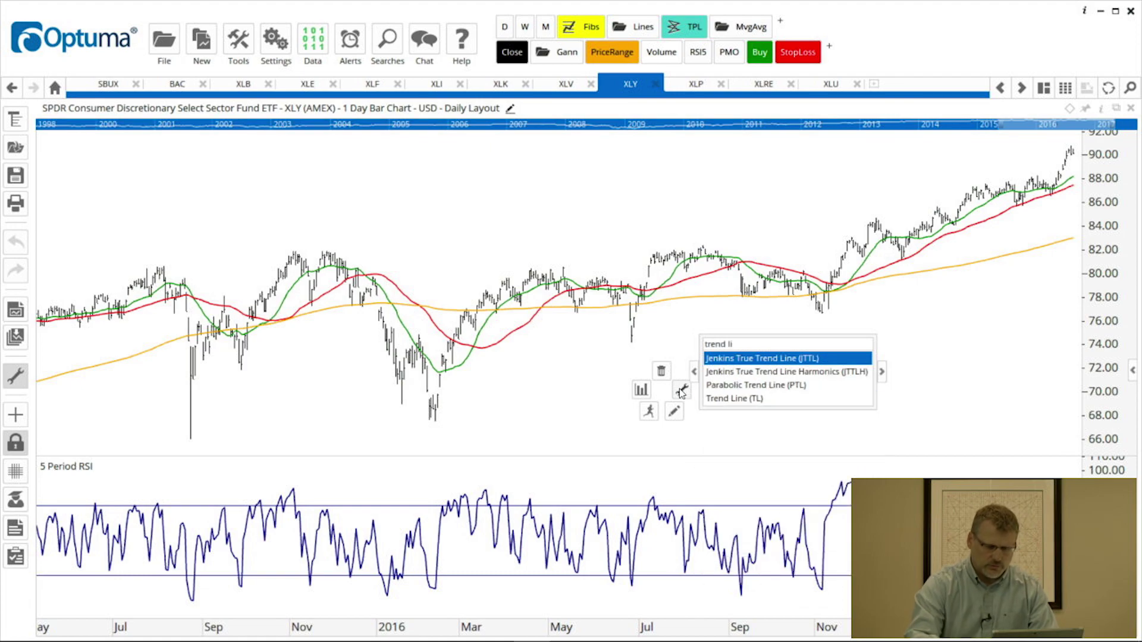
left_click(740, 399)
left_click(441, 422)
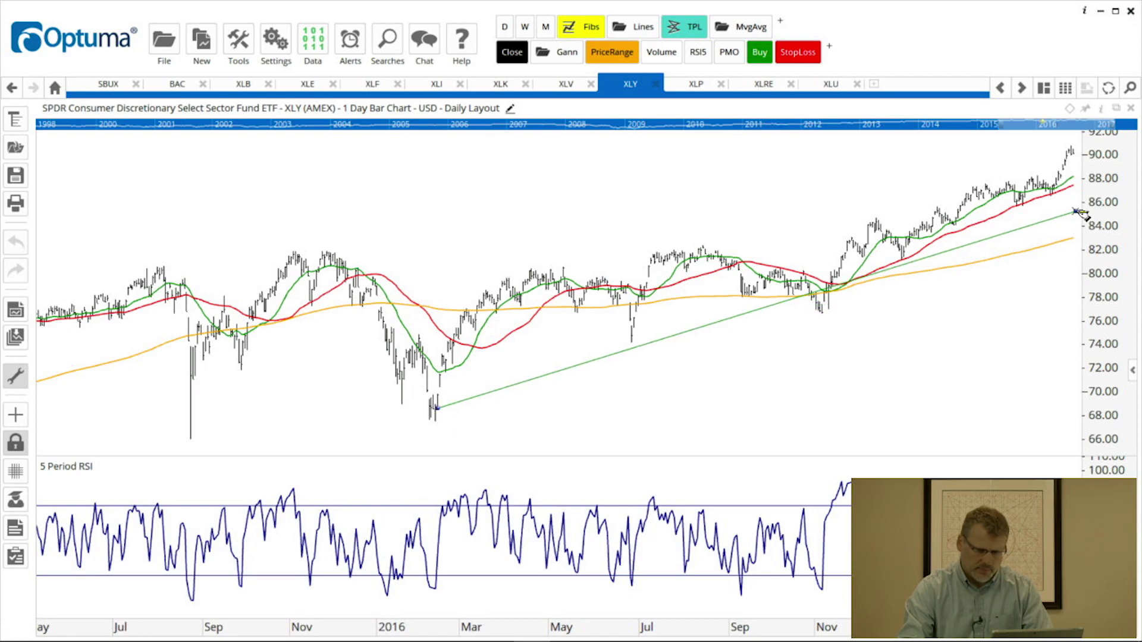
left_click(1077, 213)
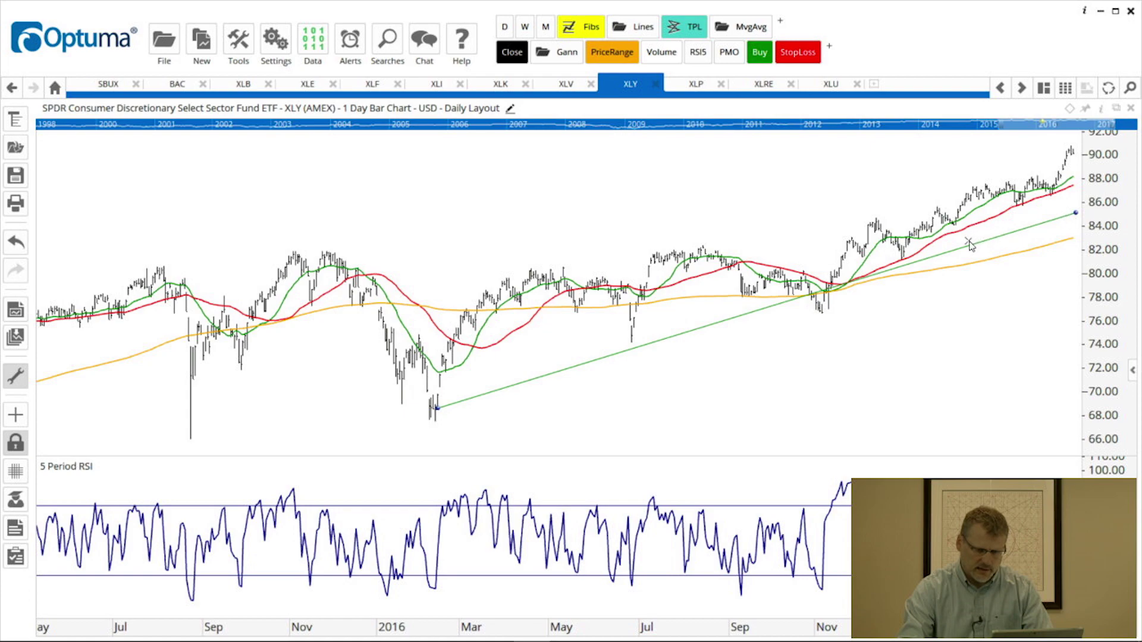
Set the XLY trend line's colour to black and its line width to 2.
mouse_move(968, 249)
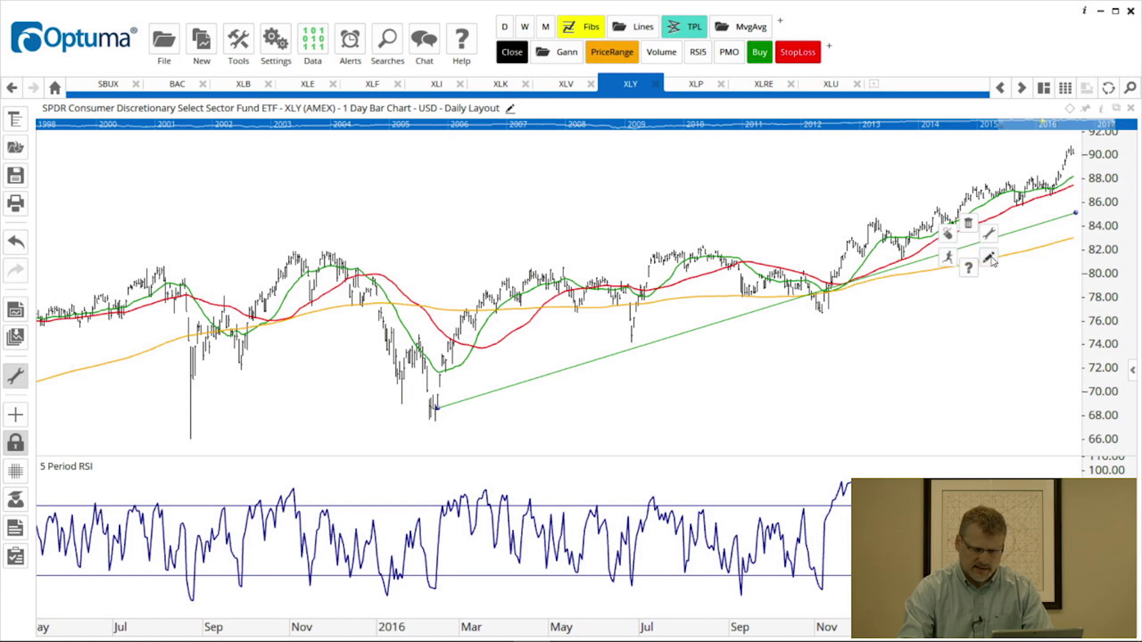
left_click(989, 257)
left_click(1129, 337)
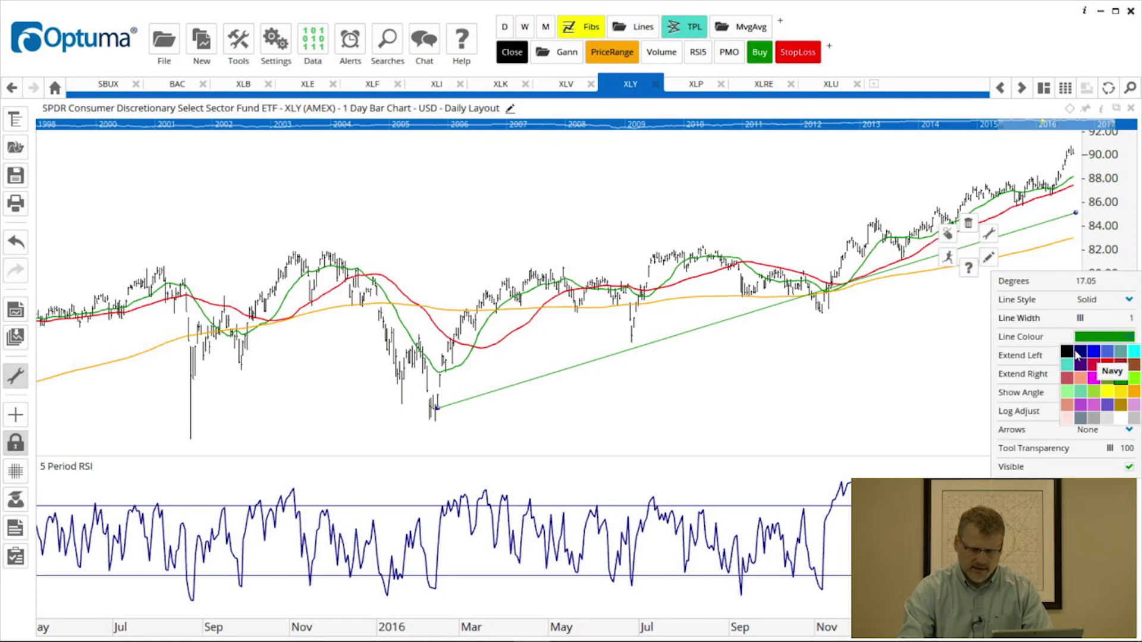
left_click(1067, 351)
left_click(1098, 321)
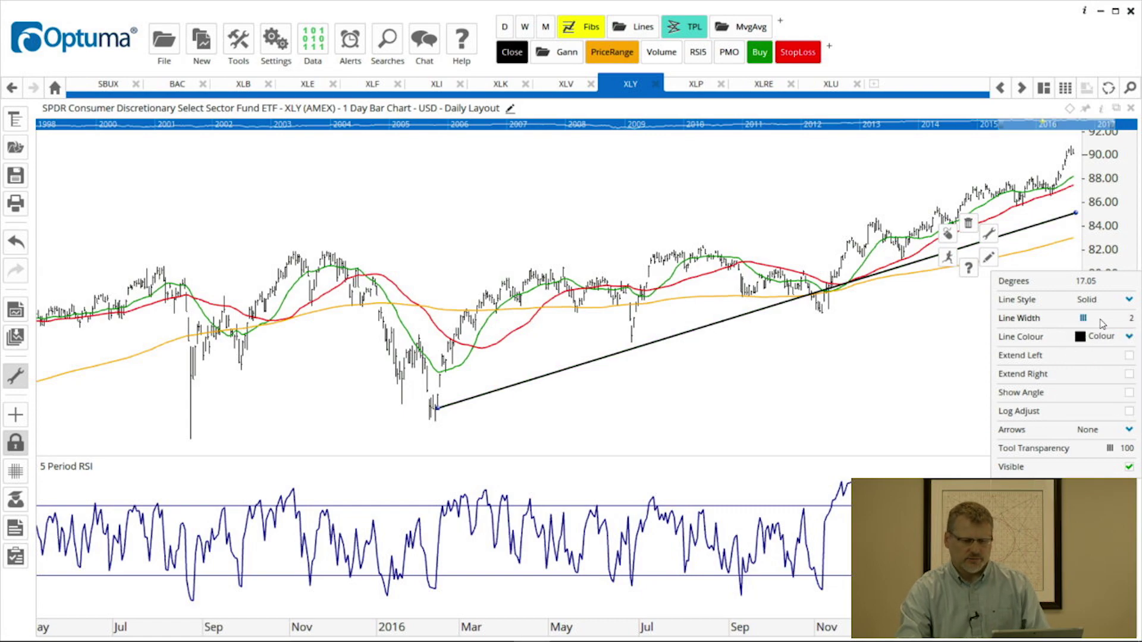
left_click(839, 370)
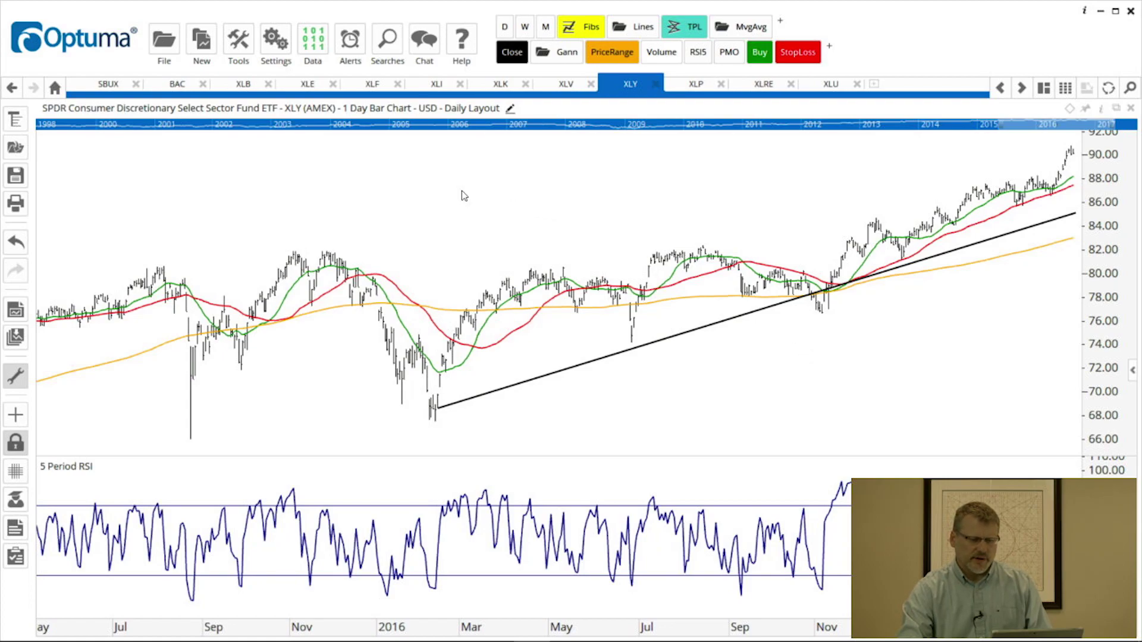
Open a chart of XLY on a new page and apply the Daily layout to it.
left_click(697, 85)
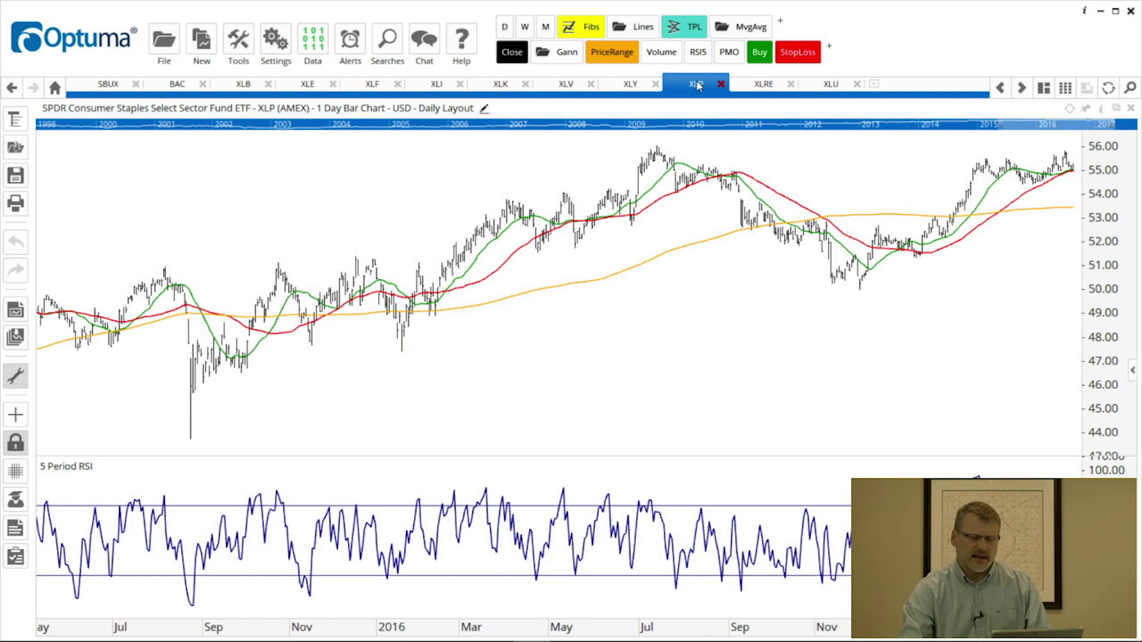
left_click(874, 85)
double_click(441, 217)
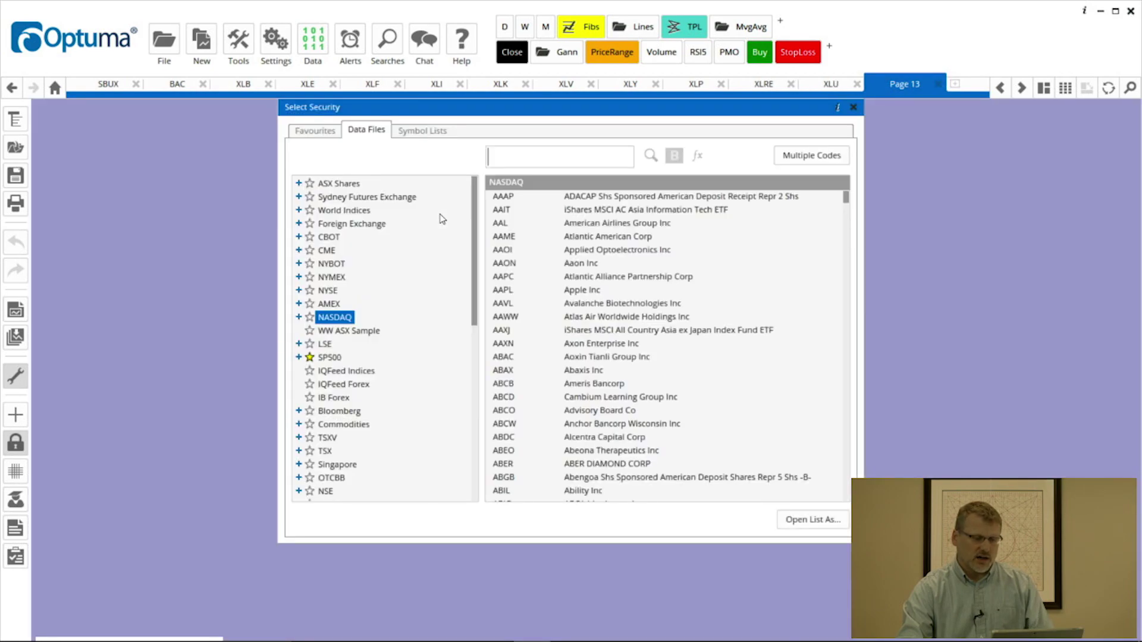
type("xly")
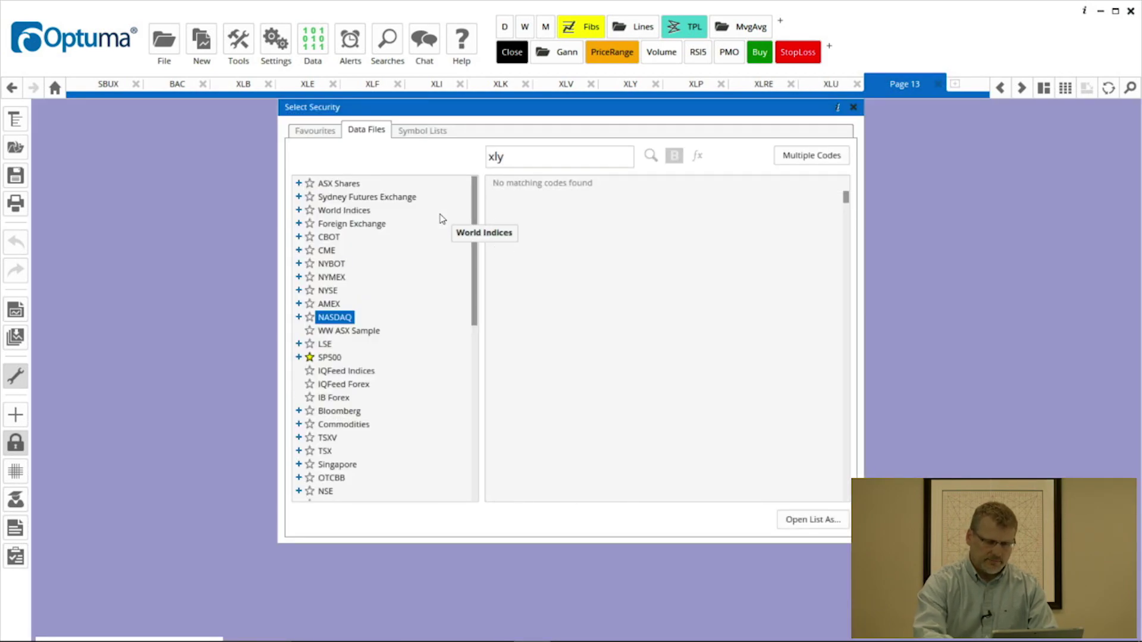
key("Return")
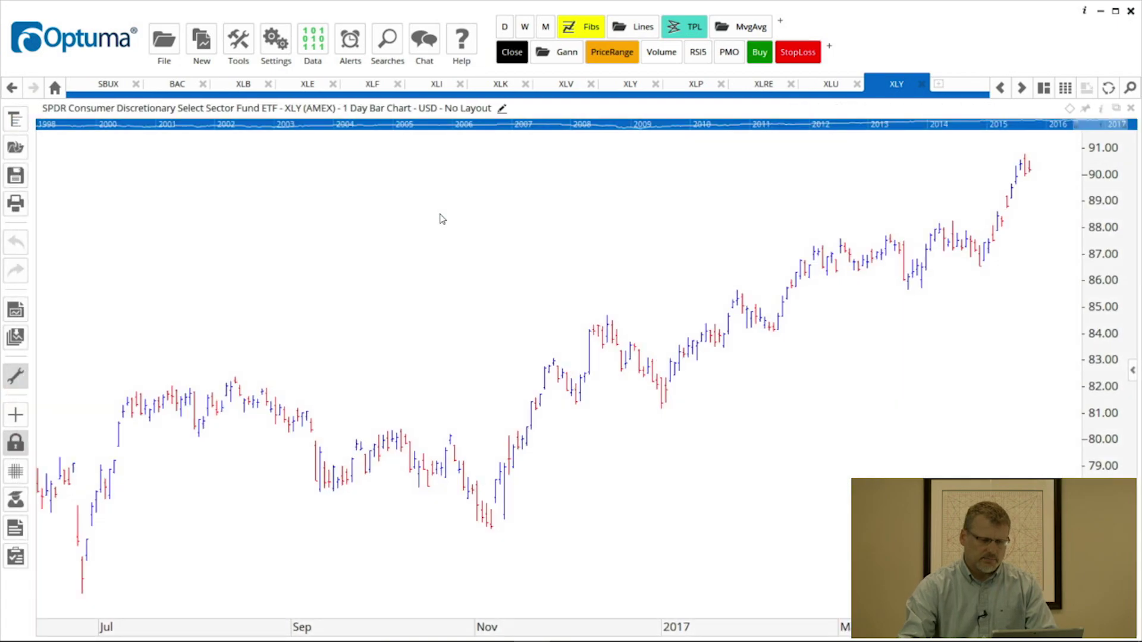
left_click(469, 109)
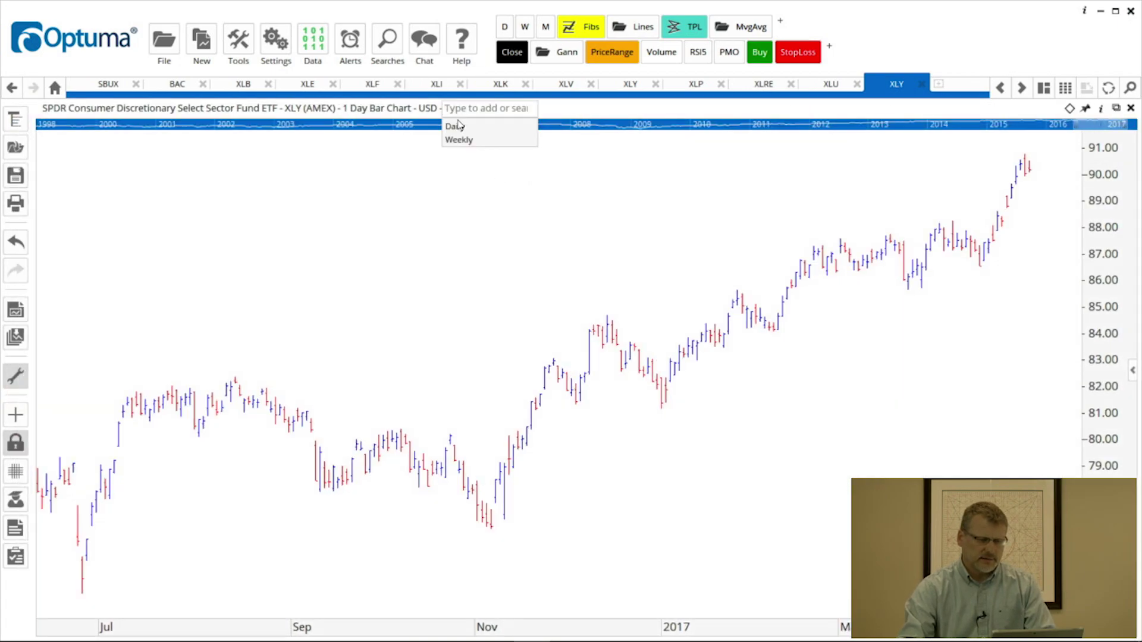
left_click(458, 125)
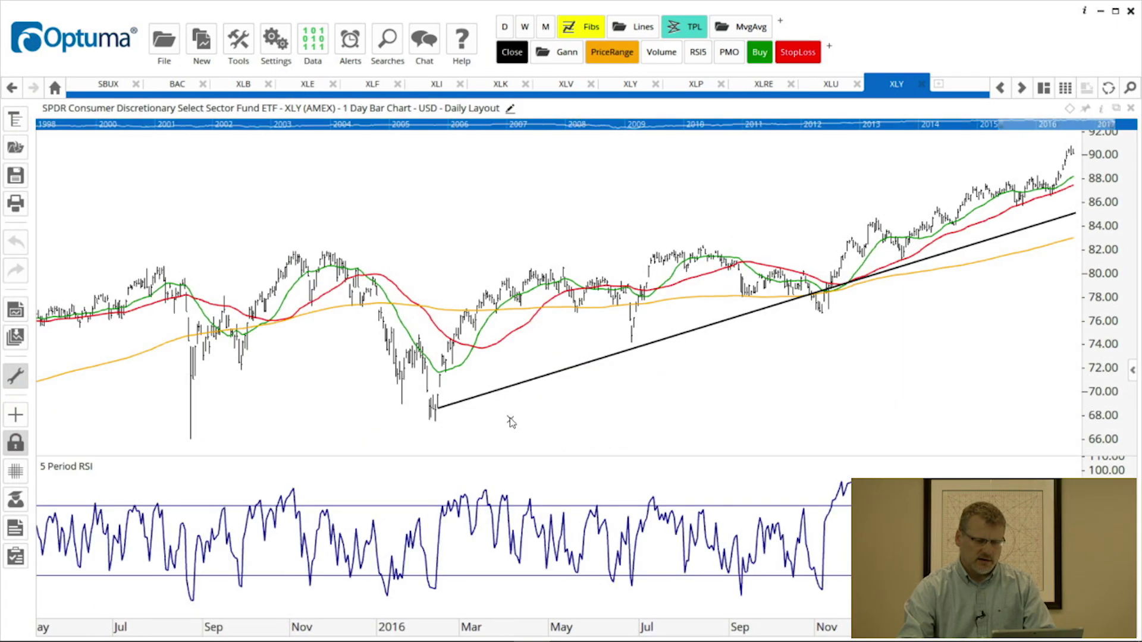
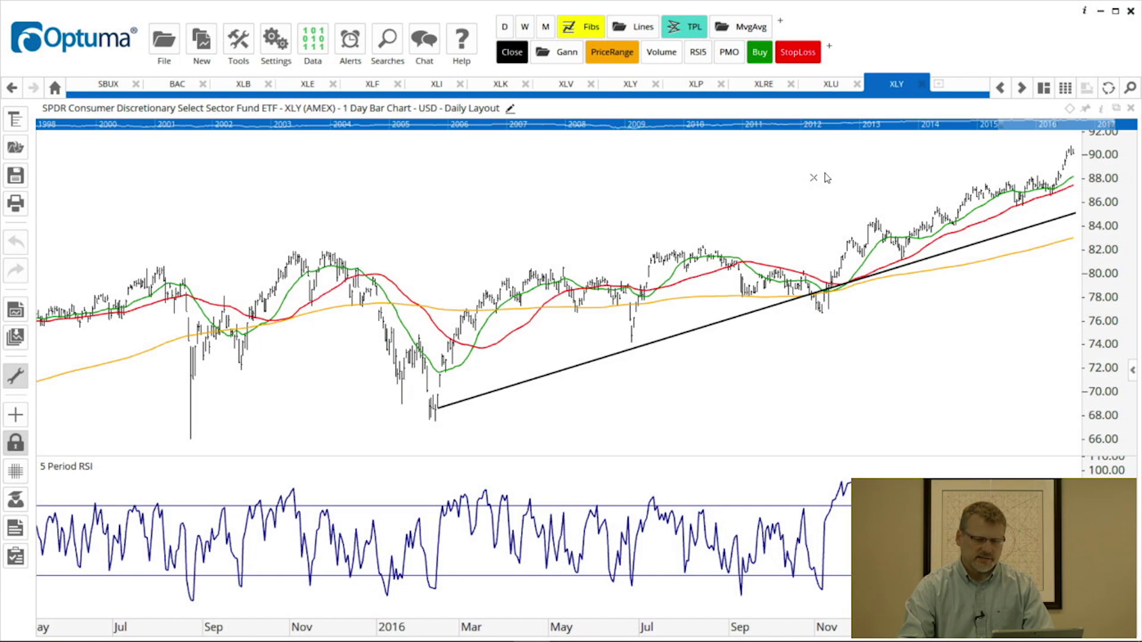
Open the MyStocks symbol list as a Watch List on a new page and narrow it to the width of its columns.
left_click(939, 85)
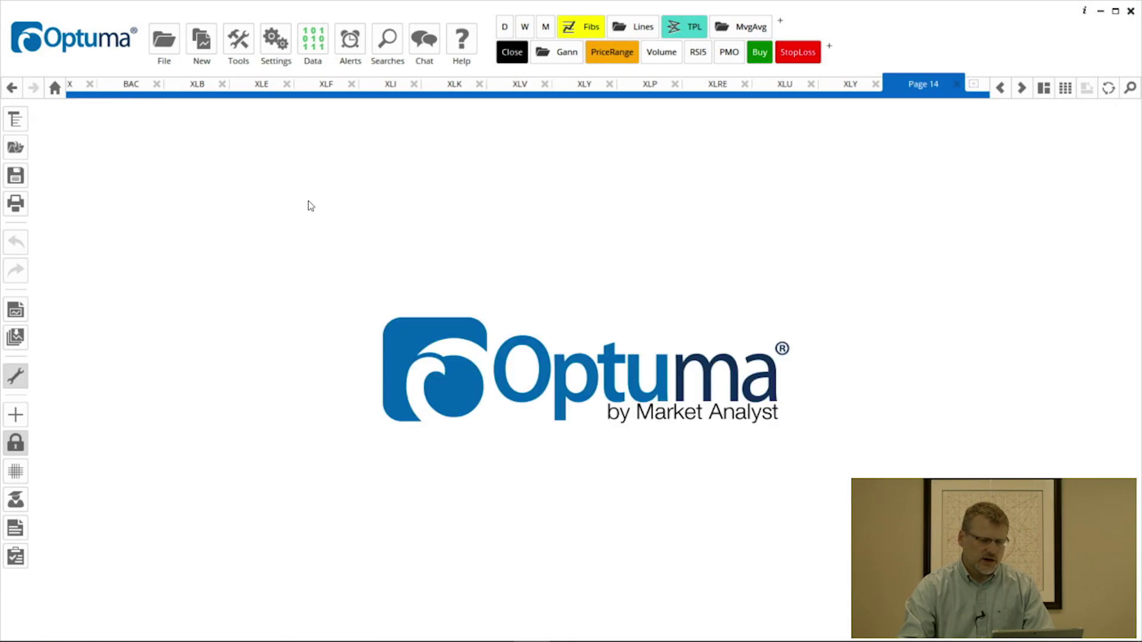
double_click(302, 220)
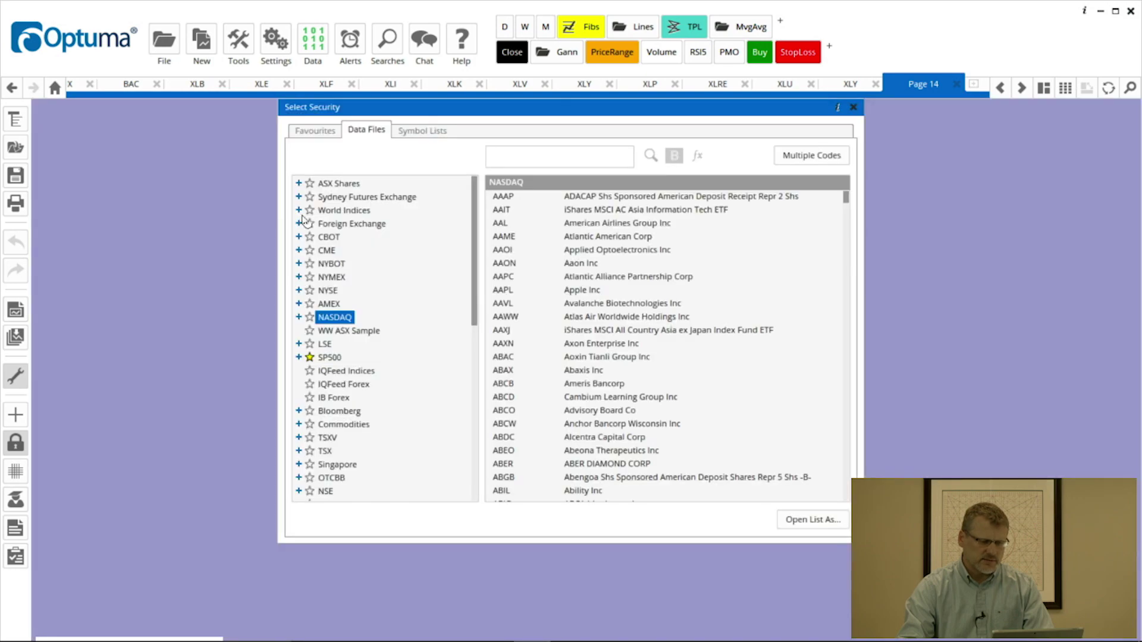
left_click(423, 131)
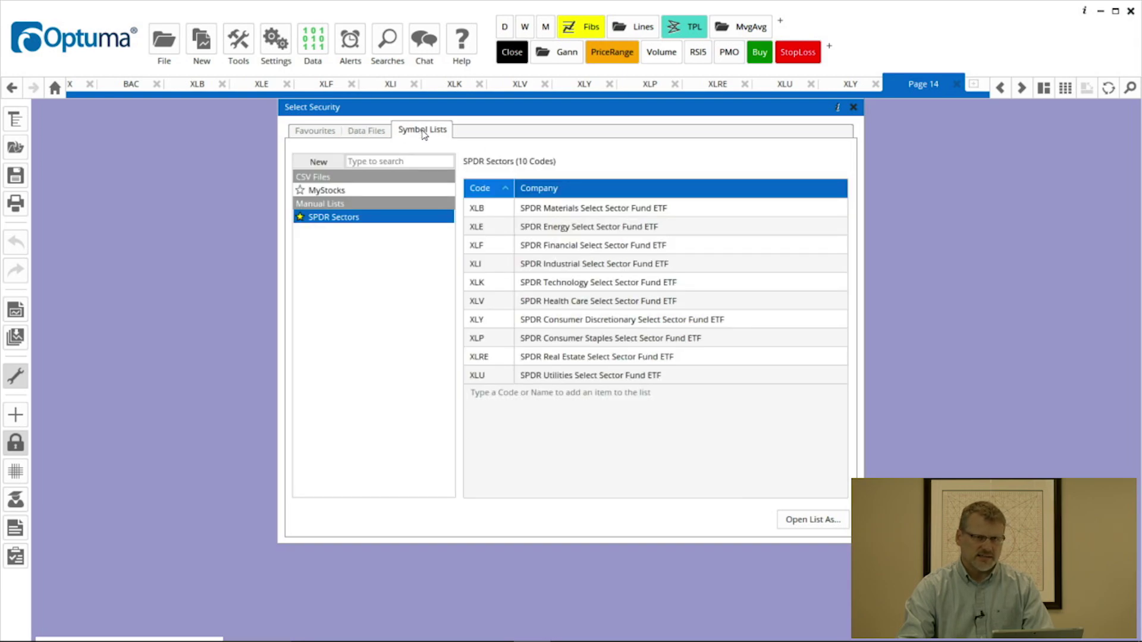
left_click(332, 191)
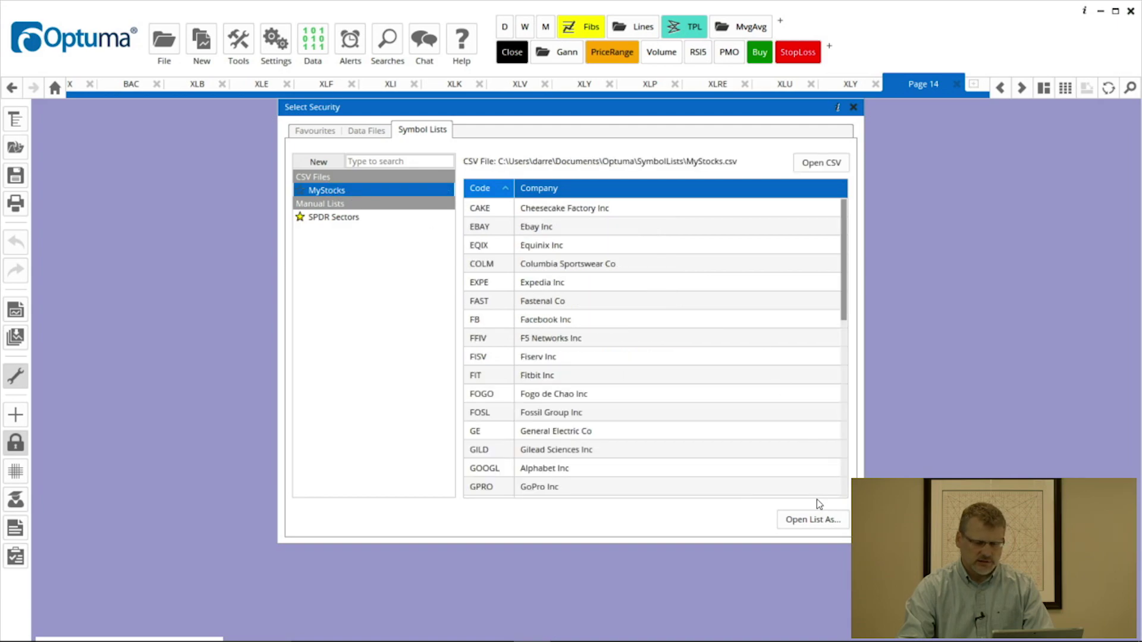
left_click(812, 526)
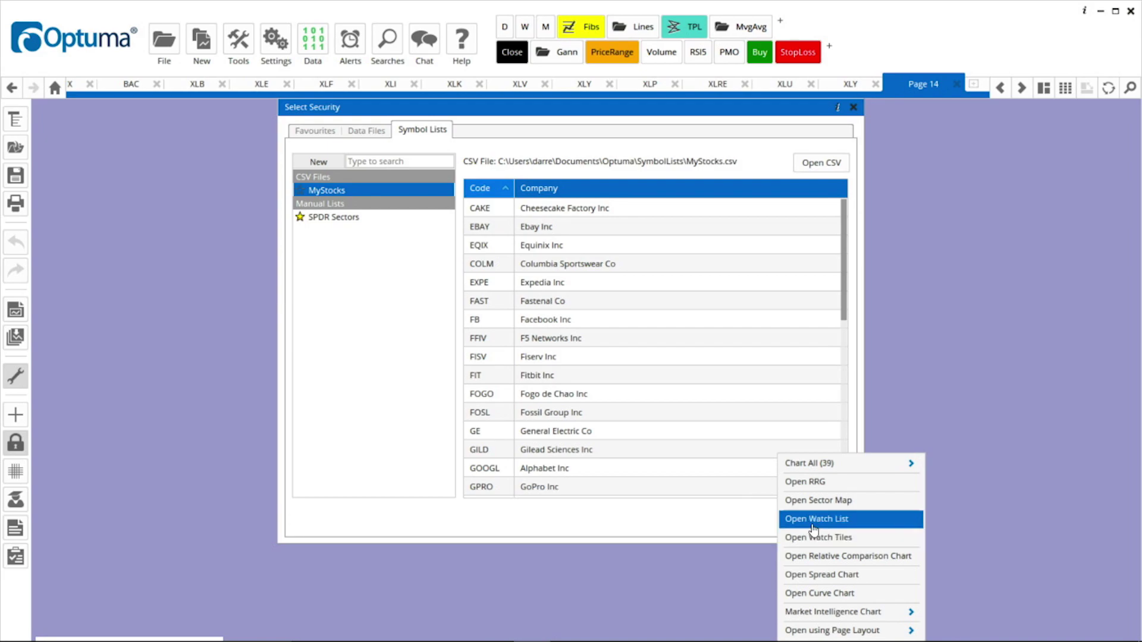
left_click(814, 525)
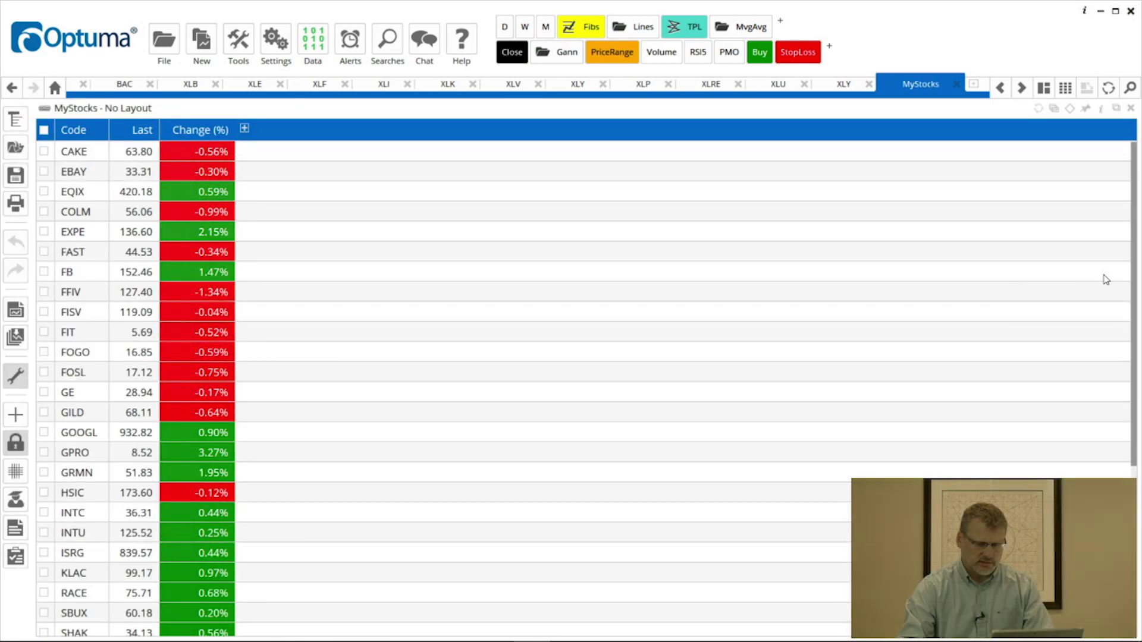
left_click_drag(1135, 271, 269, 236)
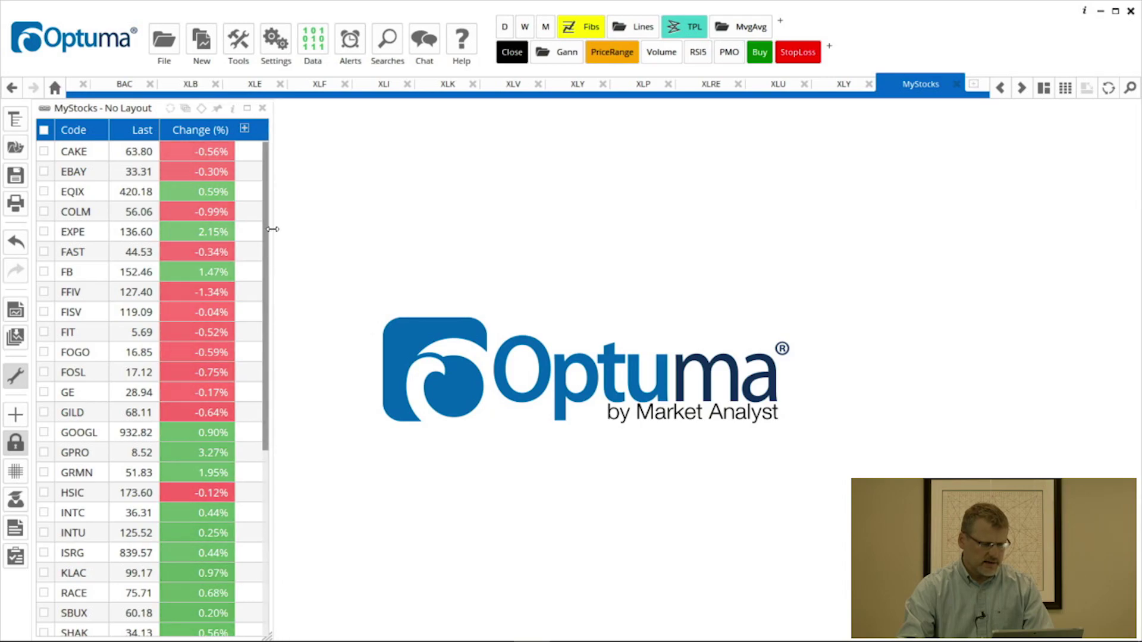
Chart CAKE from the MyStocks watch list beside it and apply the Daily layout.
double_click(81, 155)
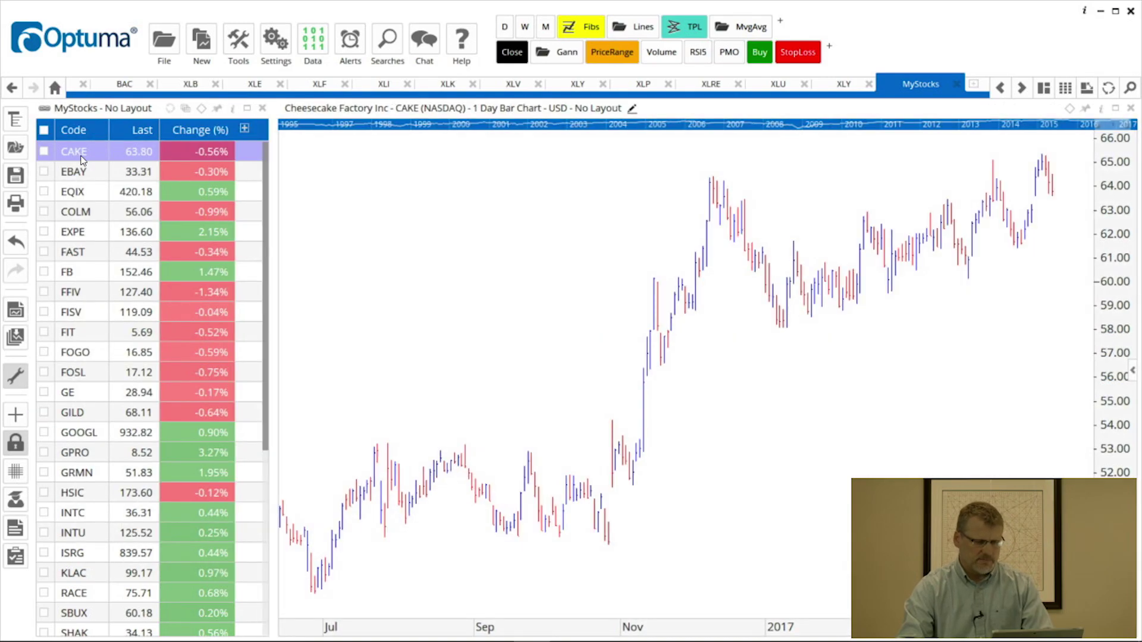
left_click(588, 110)
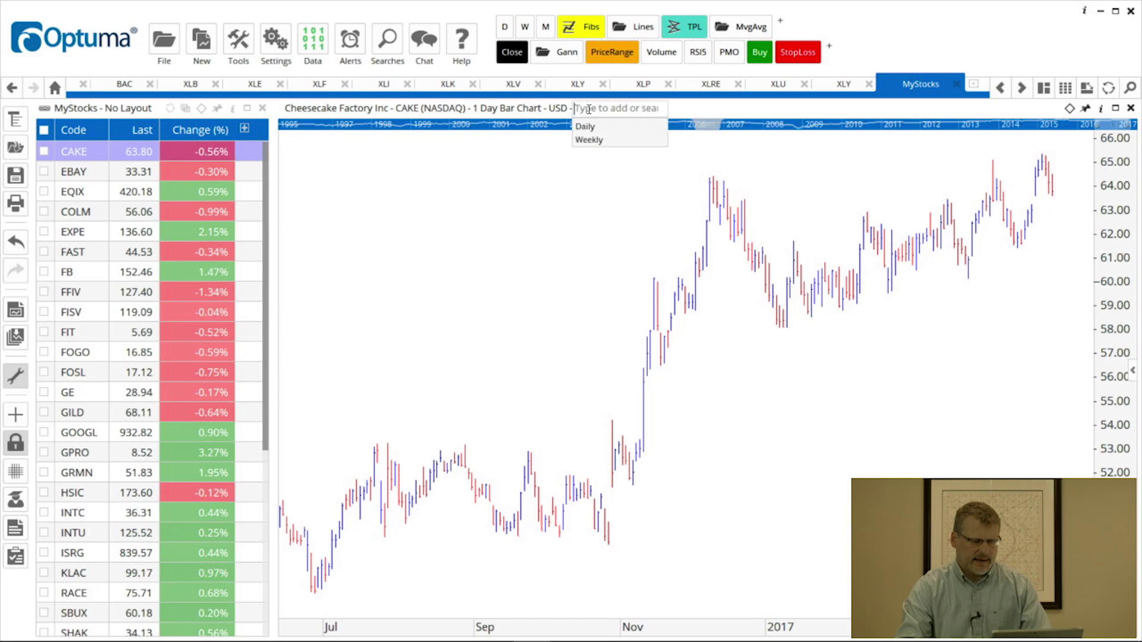
left_click(586, 127)
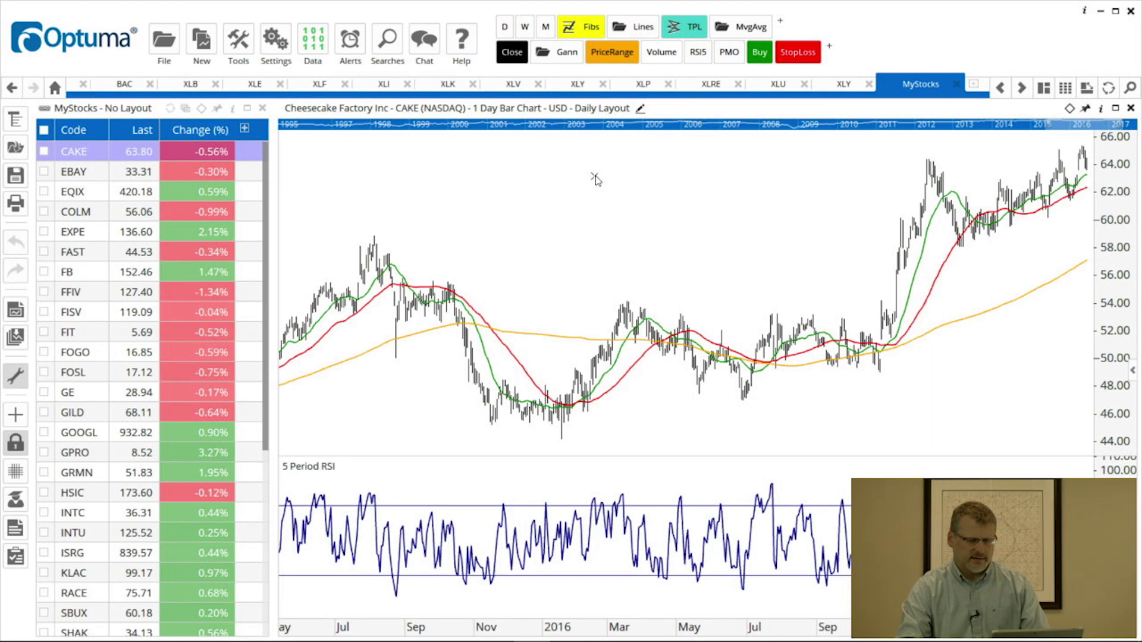
Look through the EBAY, EQIX and COLM charts from the watch list with the Daily layout.
left_click(74, 172)
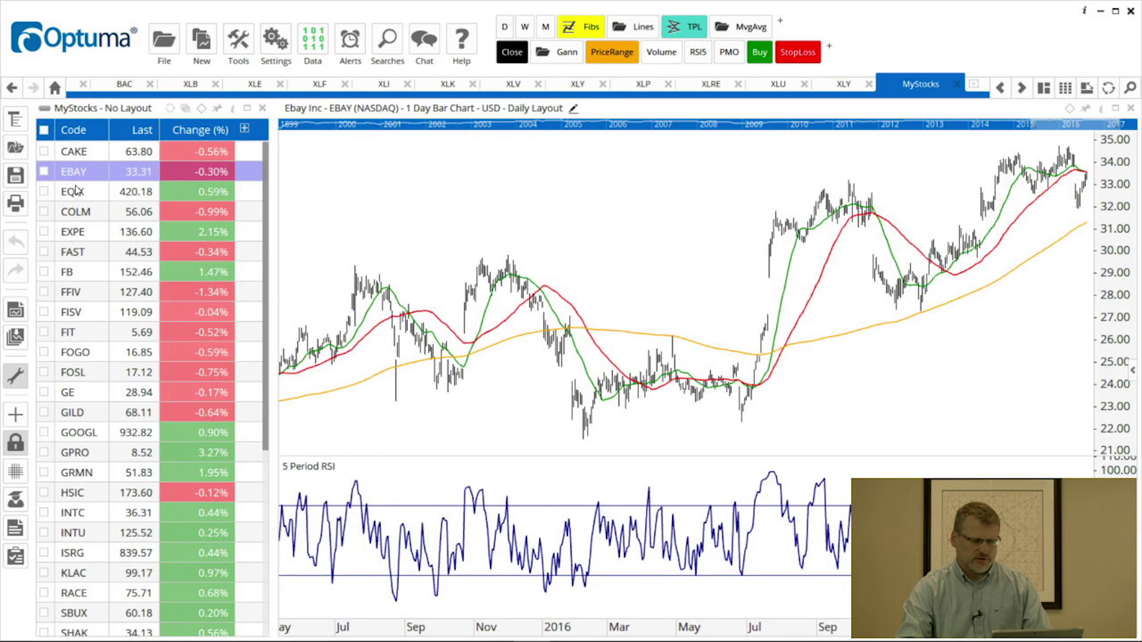
left_click(74, 193)
left_click(76, 216)
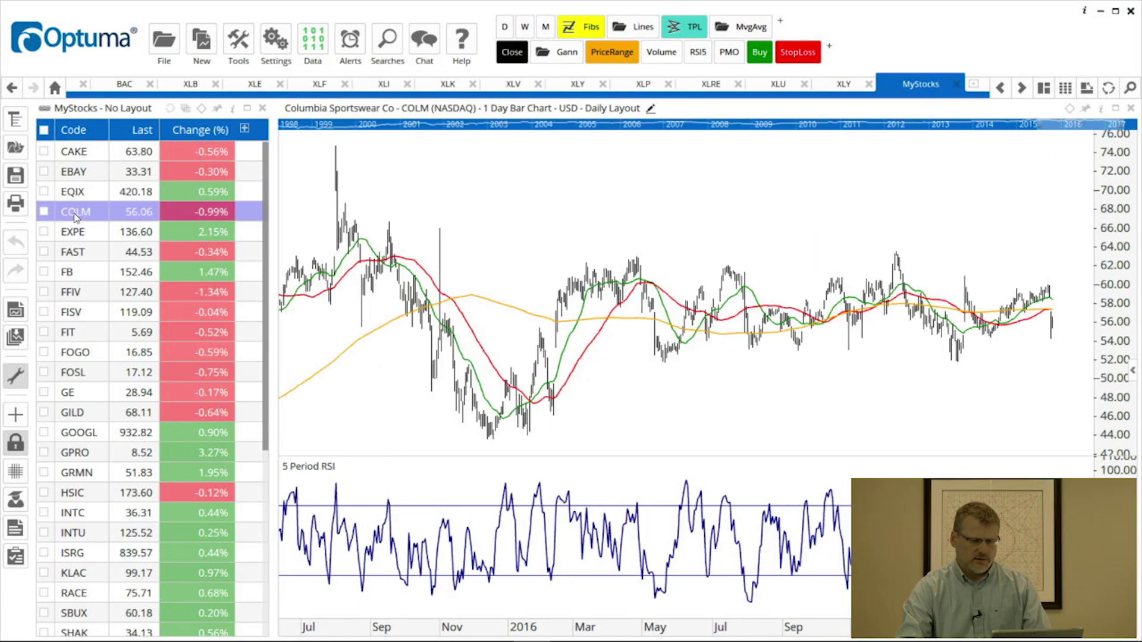
Draw a Trend Line on the EXPE chart from the February 2016 low near 89 to about 122 just past the latest bar.
left_click(76, 233)
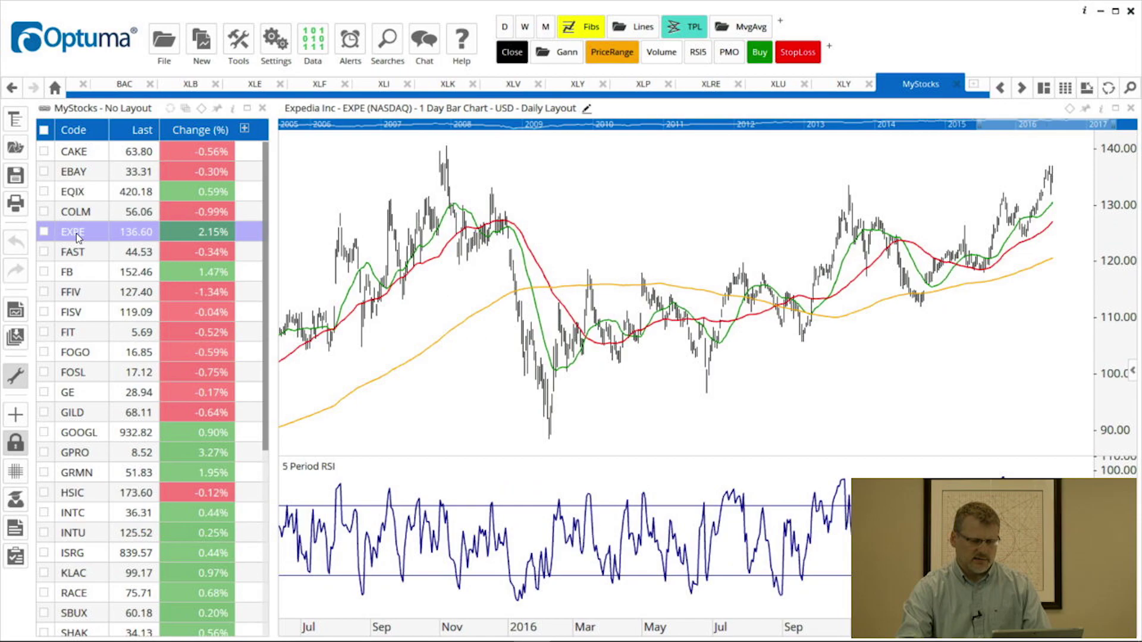
right_click(458, 428)
mouse_move(482, 429)
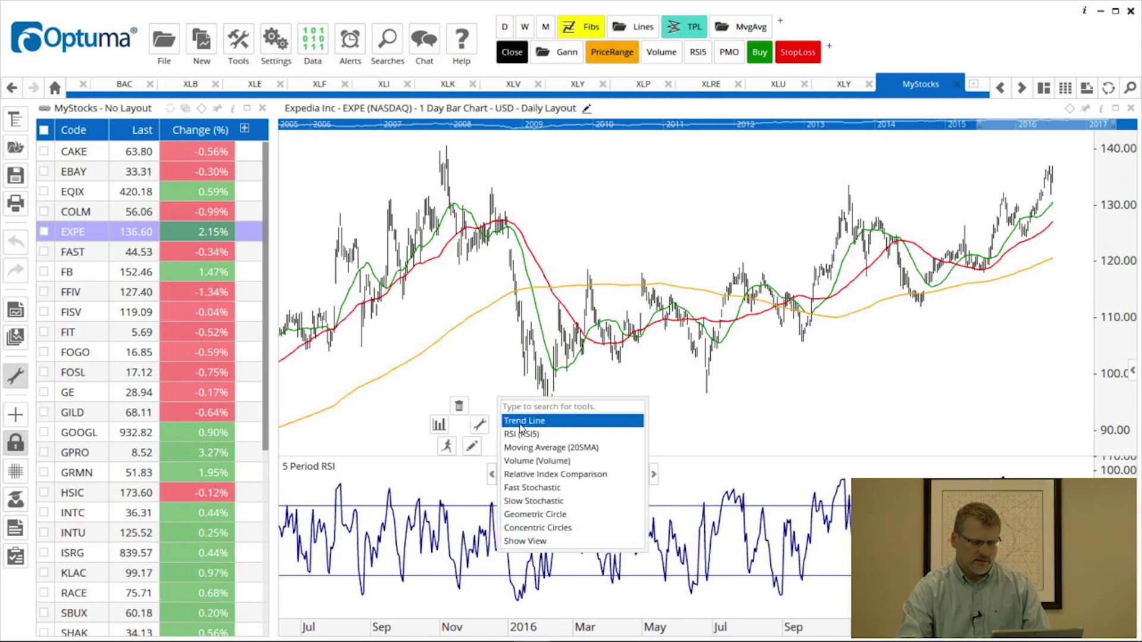
left_click(538, 421)
left_click(550, 438)
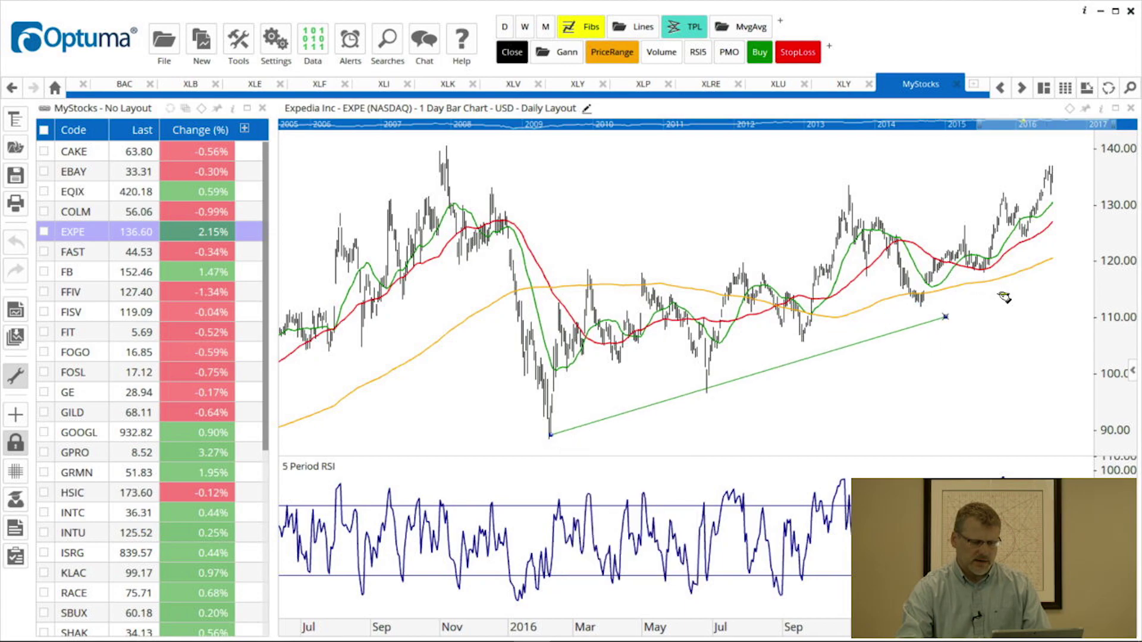
left_click(1084, 252)
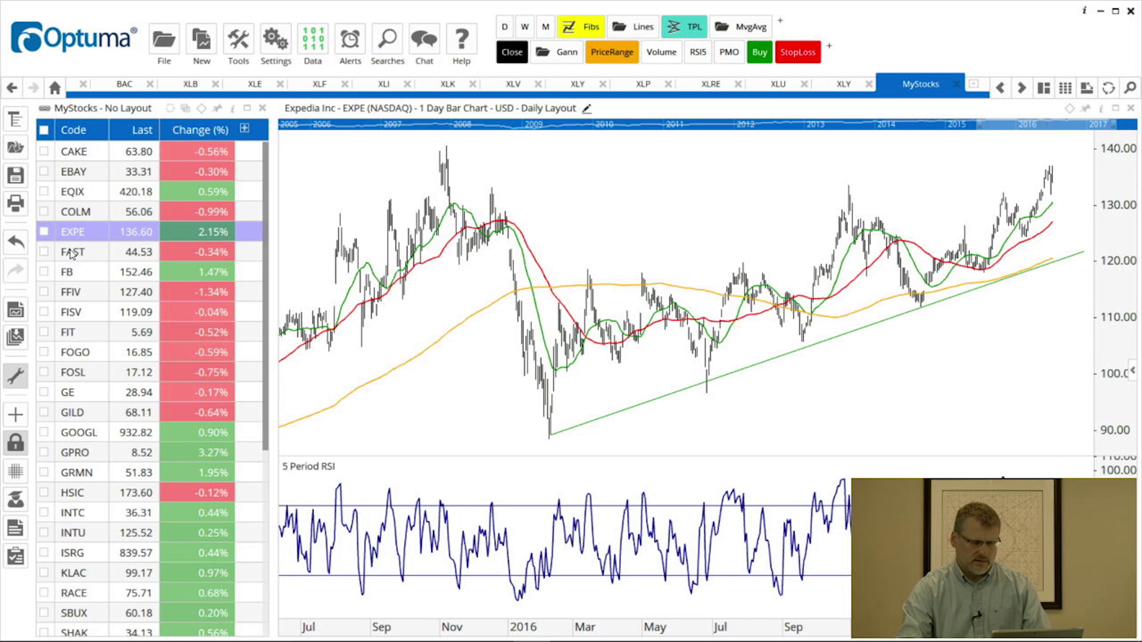
Check the FAST and FB charts for the trend line and return to the EXPE chart.
left_click(72, 256)
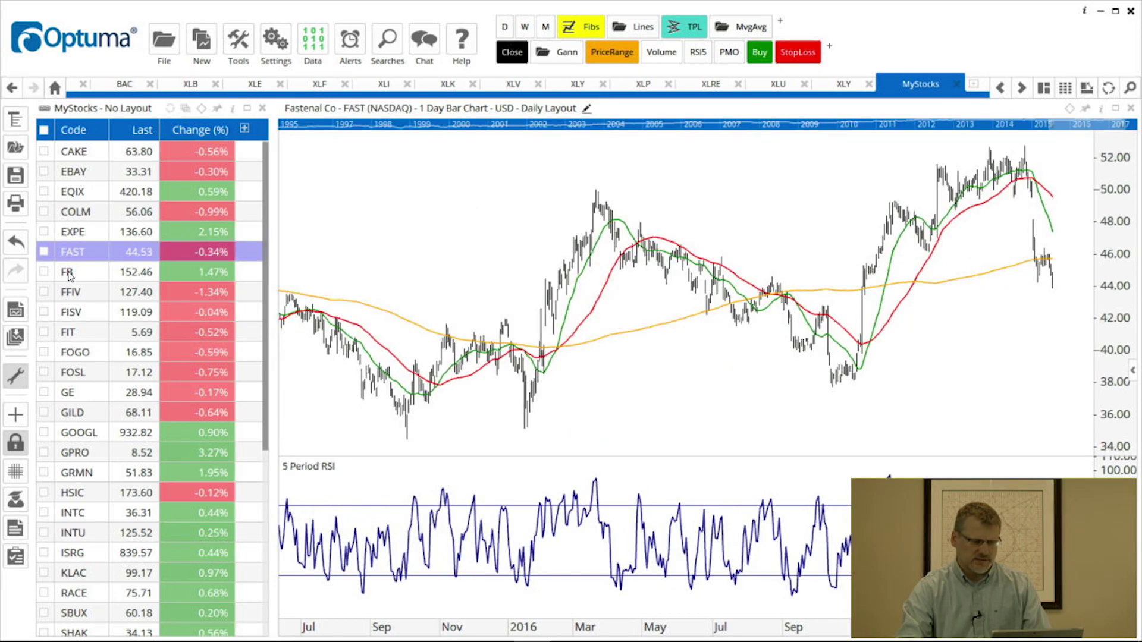
left_click(71, 275)
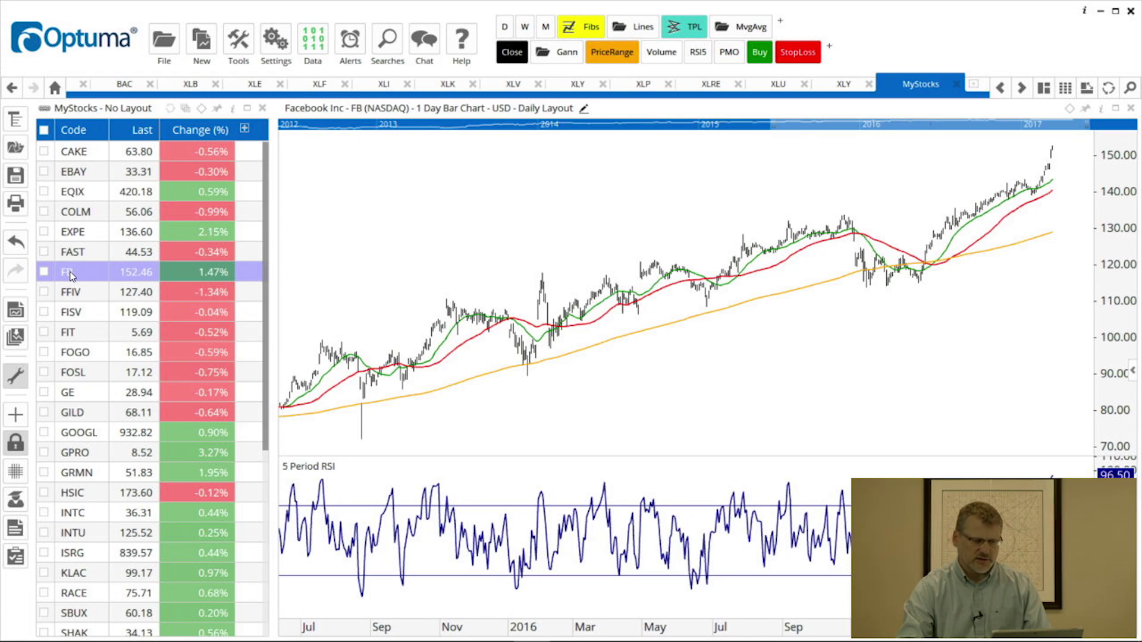
left_click(86, 240)
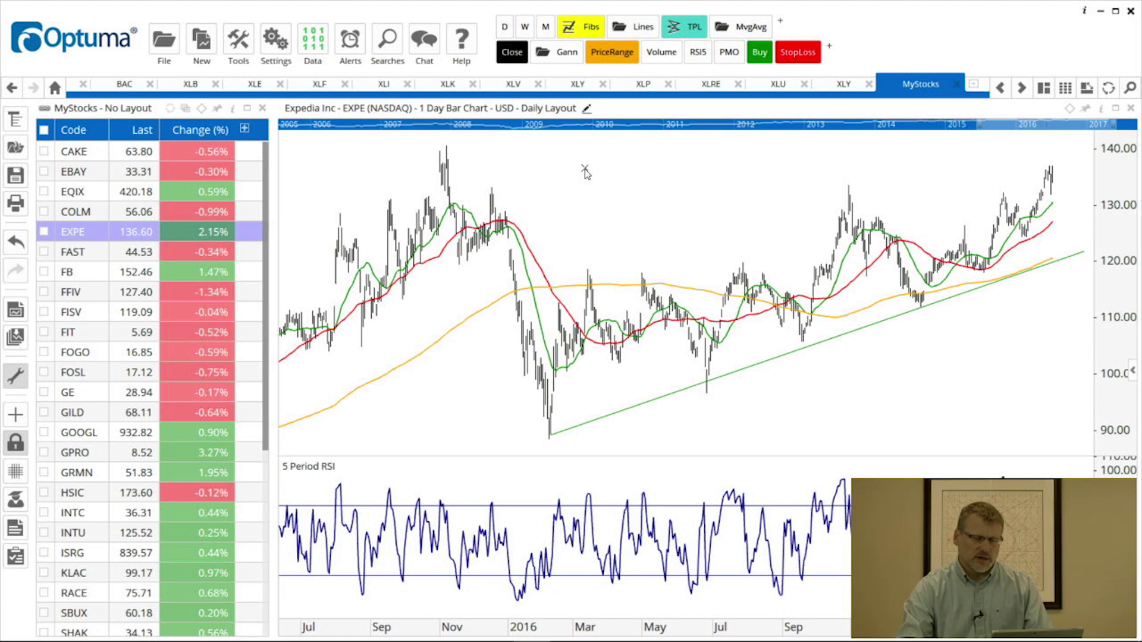
Replace the Daily layout on the EXPE chart with the Weekly layout.
left_click(578, 107)
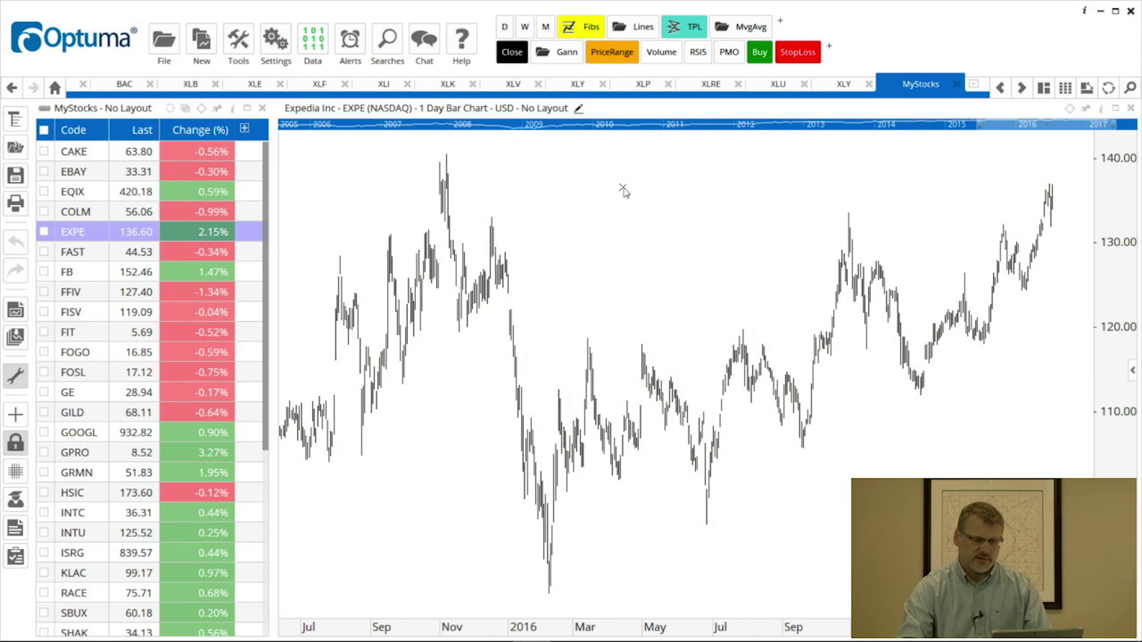
left_click(548, 112)
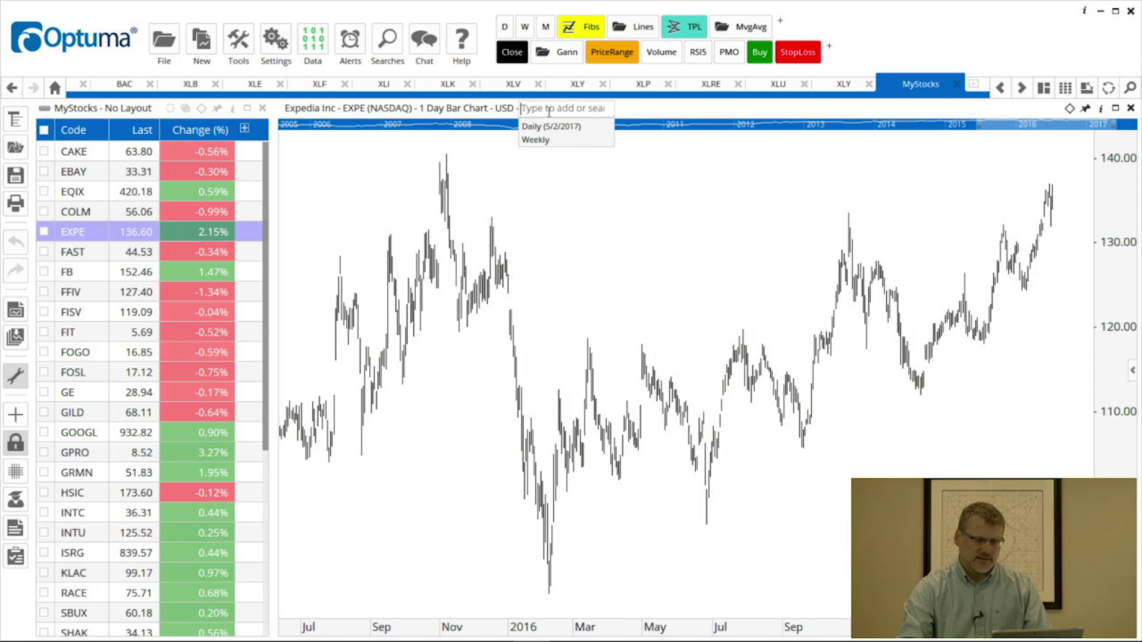
left_click(536, 140)
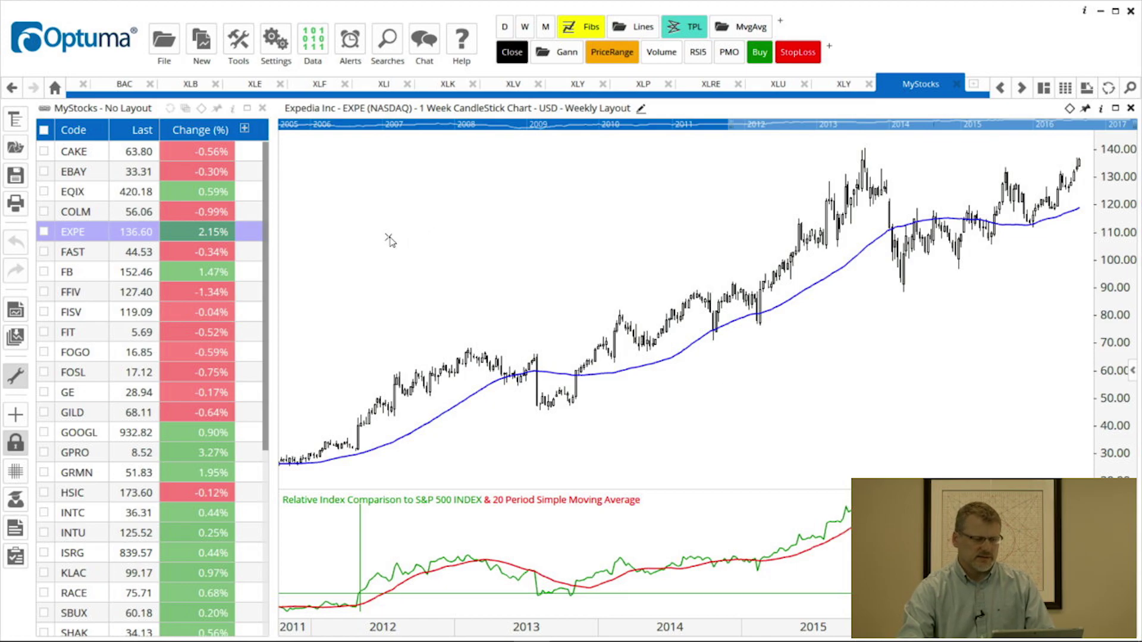
Look through the FAST, FB and FFIV charts from the watch list with the Weekly layout.
left_click(77, 256)
left_click(78, 273)
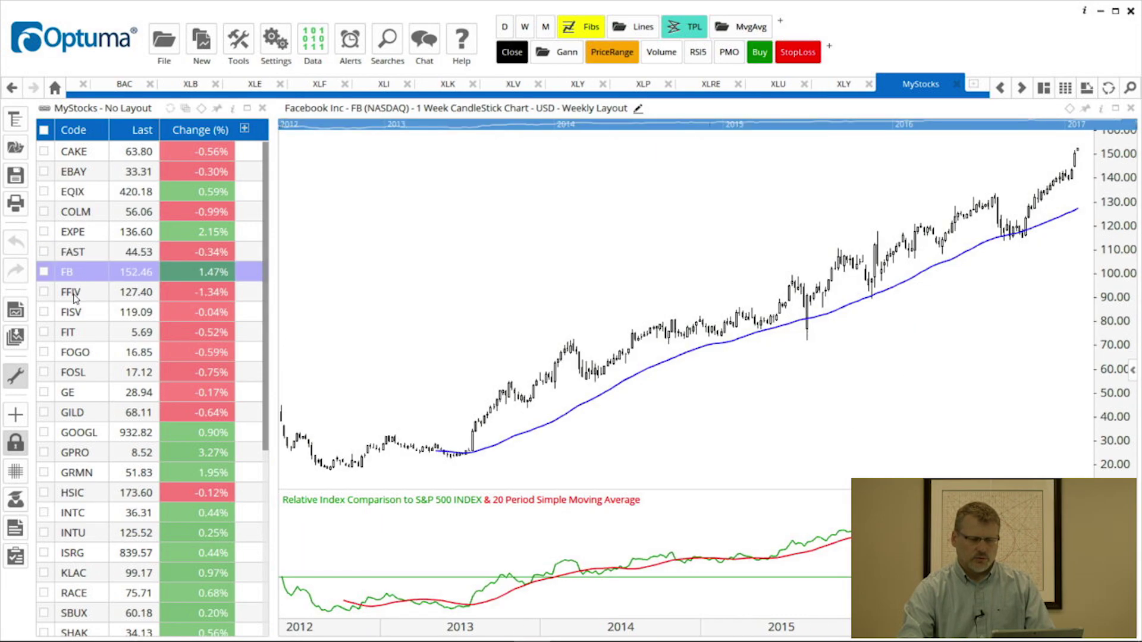
left_click(75, 292)
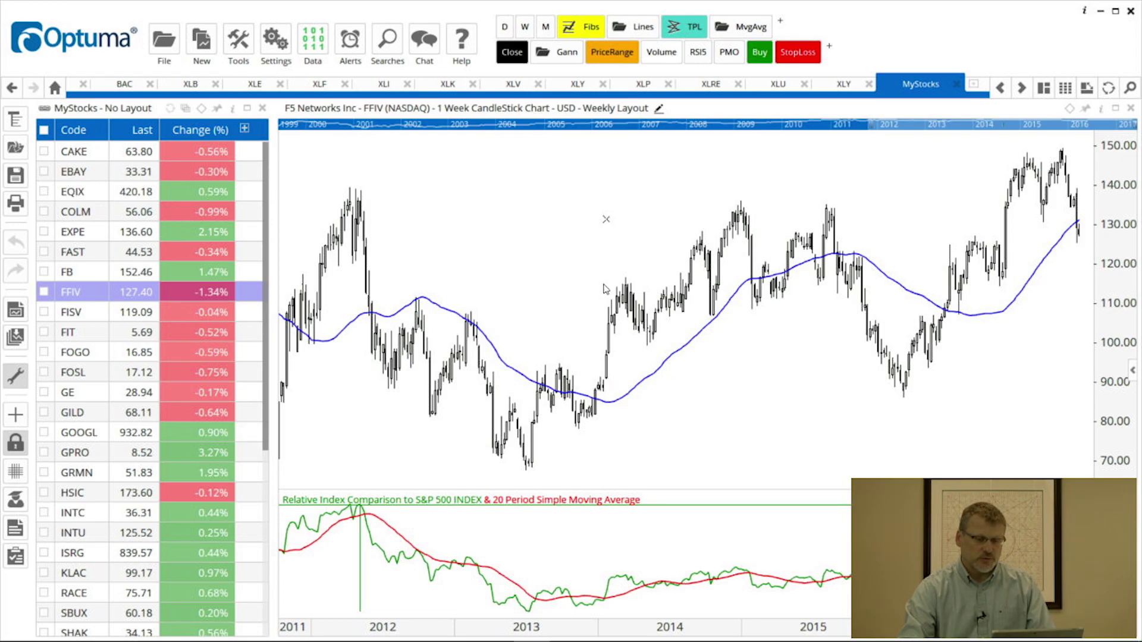
Change the line colour of the 50-bar moving average on the FFIV weekly chart to red.
left_click(678, 352)
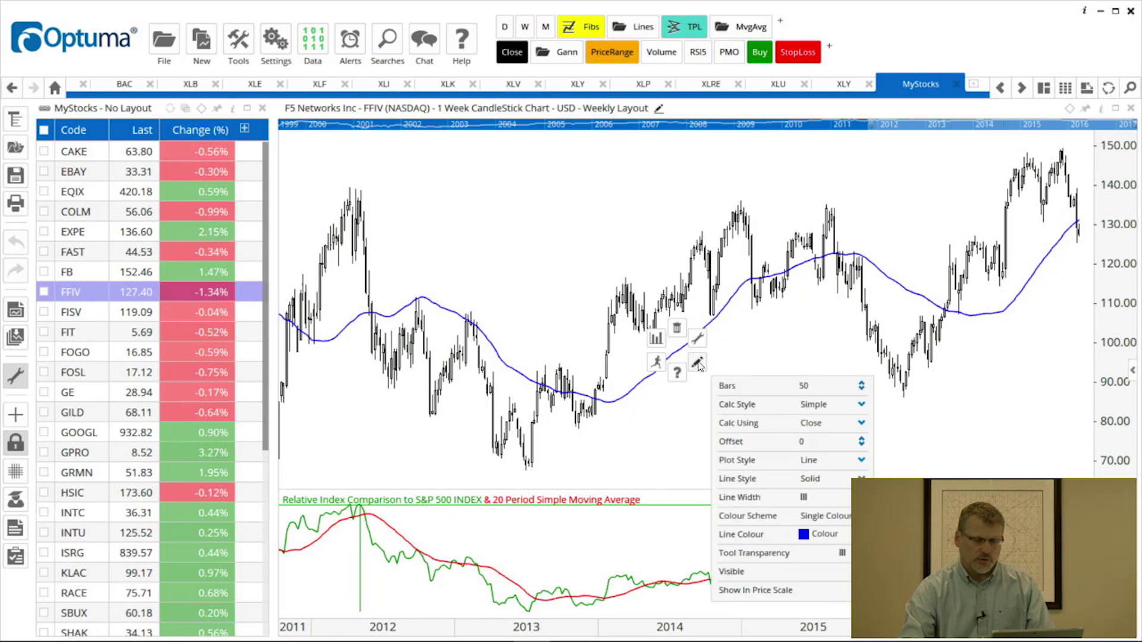
left_click(809, 534)
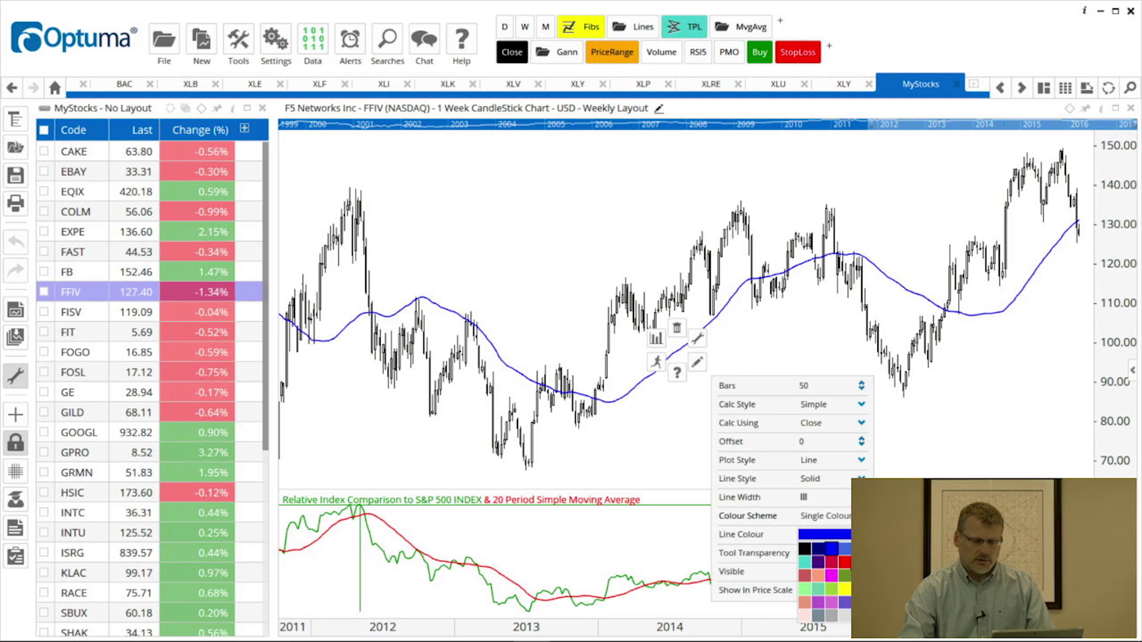
left_click(845, 562)
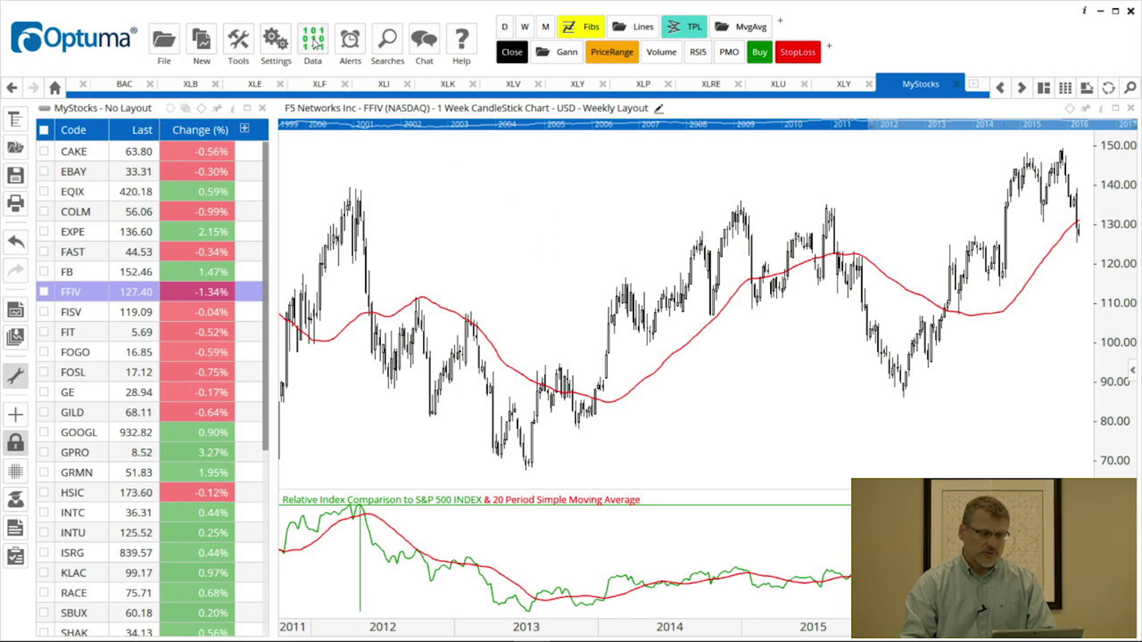
Review the codes saved under the Daily and Weekly layouts in the Chart Layout Manager and close it.
left_click(278, 46)
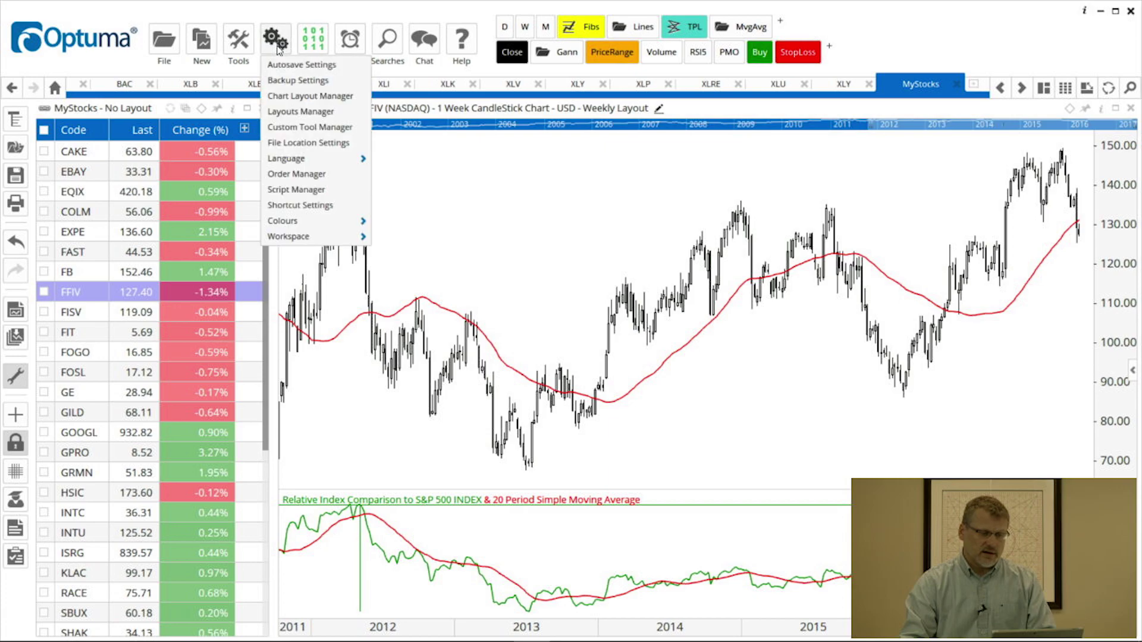
left_click(310, 96)
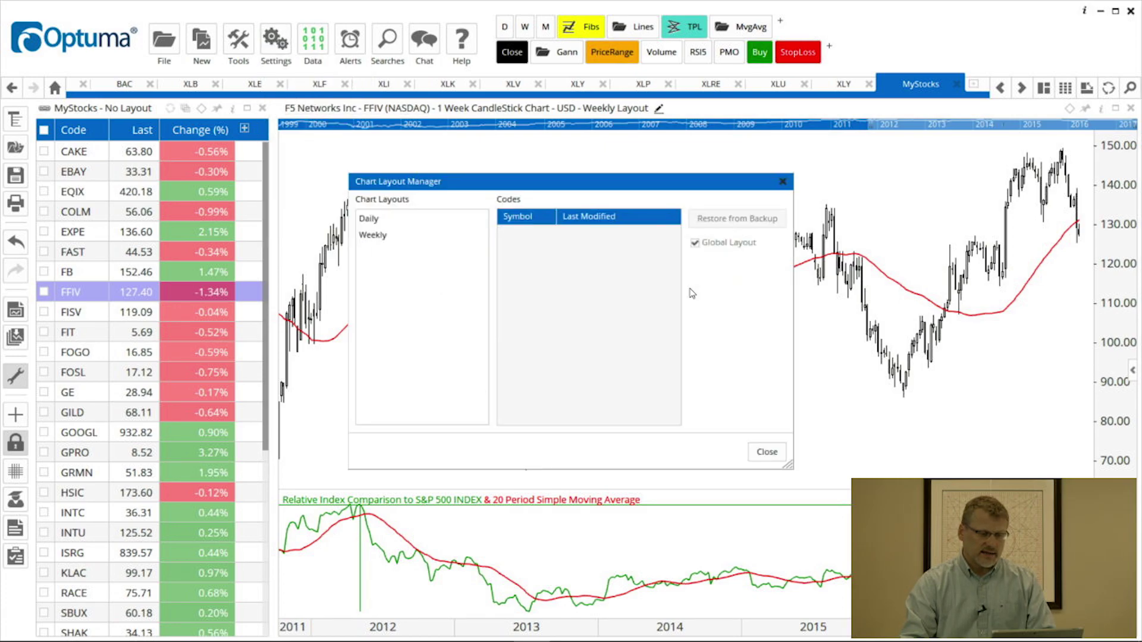
left_click(394, 222)
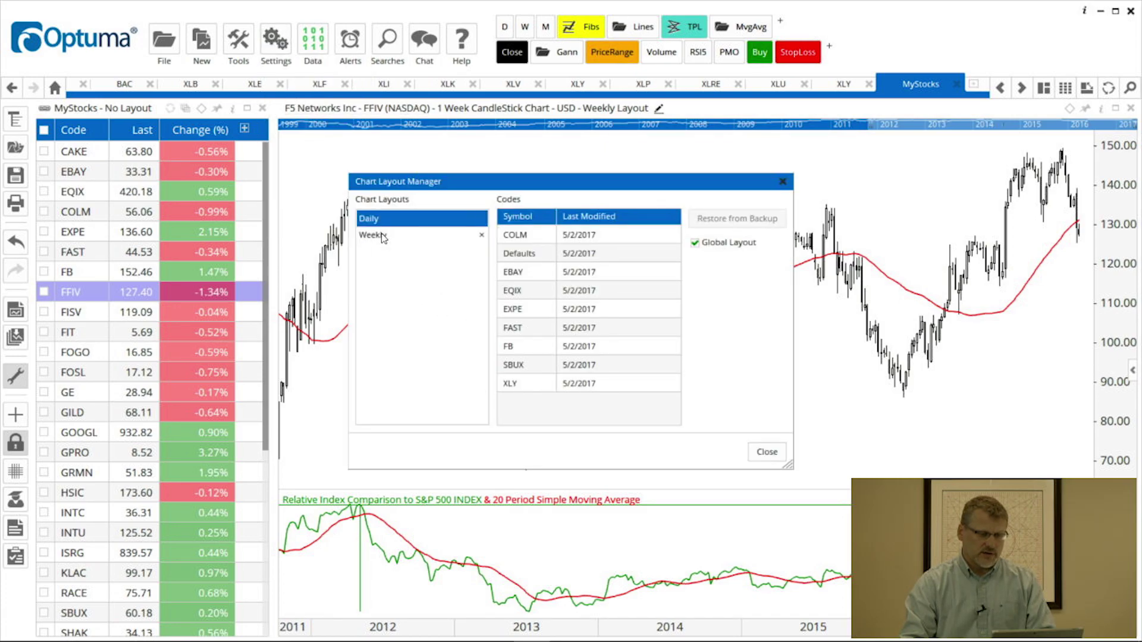
left_click(382, 237)
left_click(399, 223)
mouse_move(483, 225)
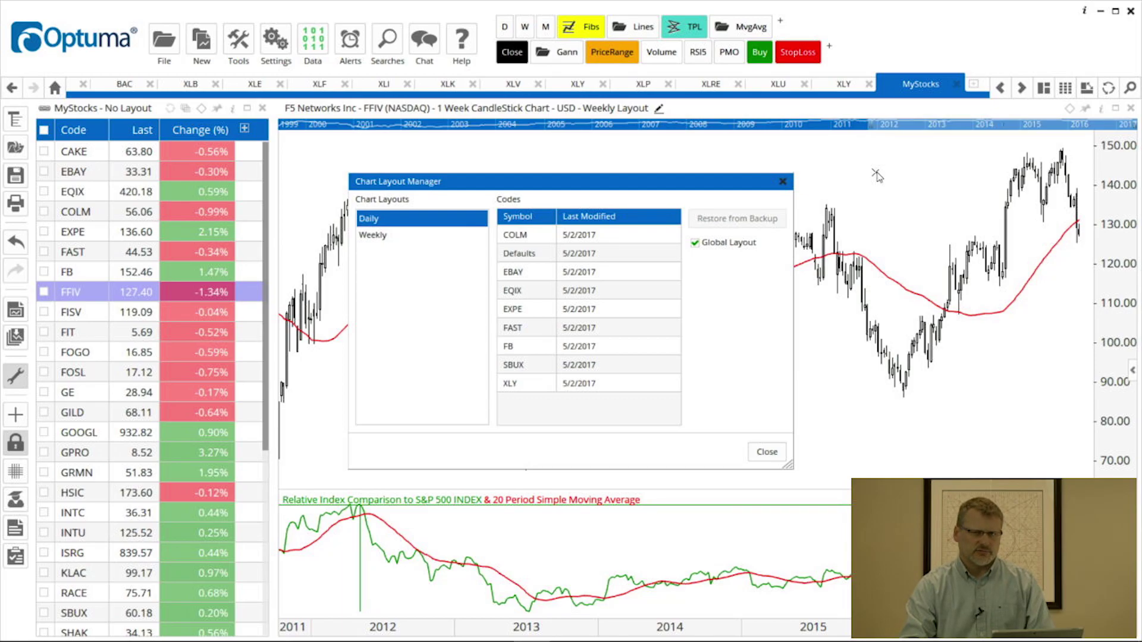
left_click(782, 181)
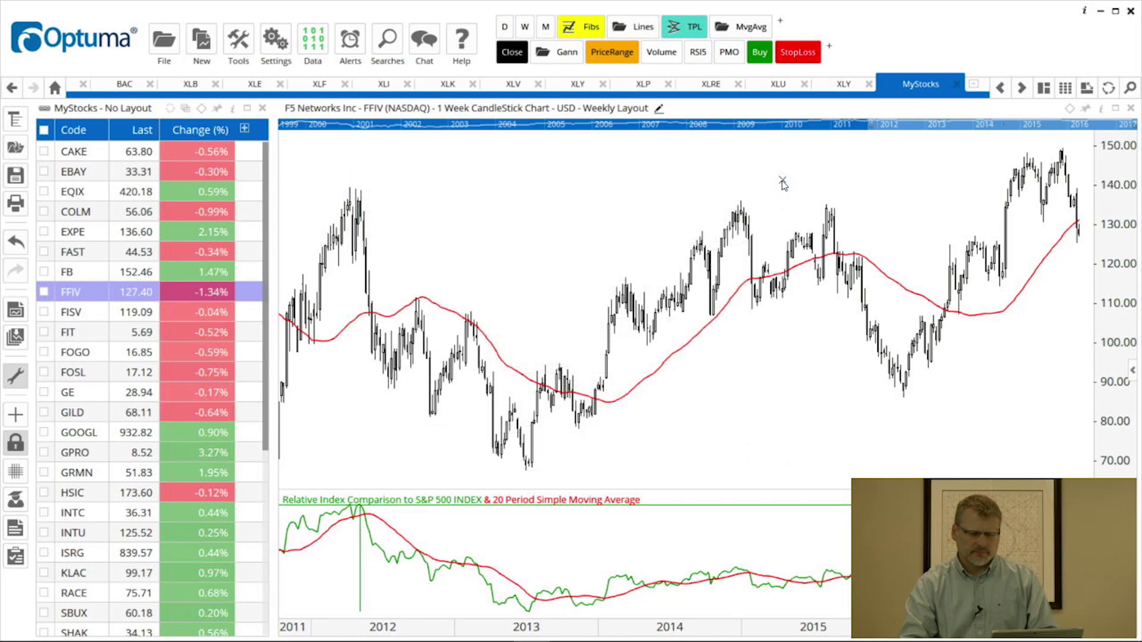